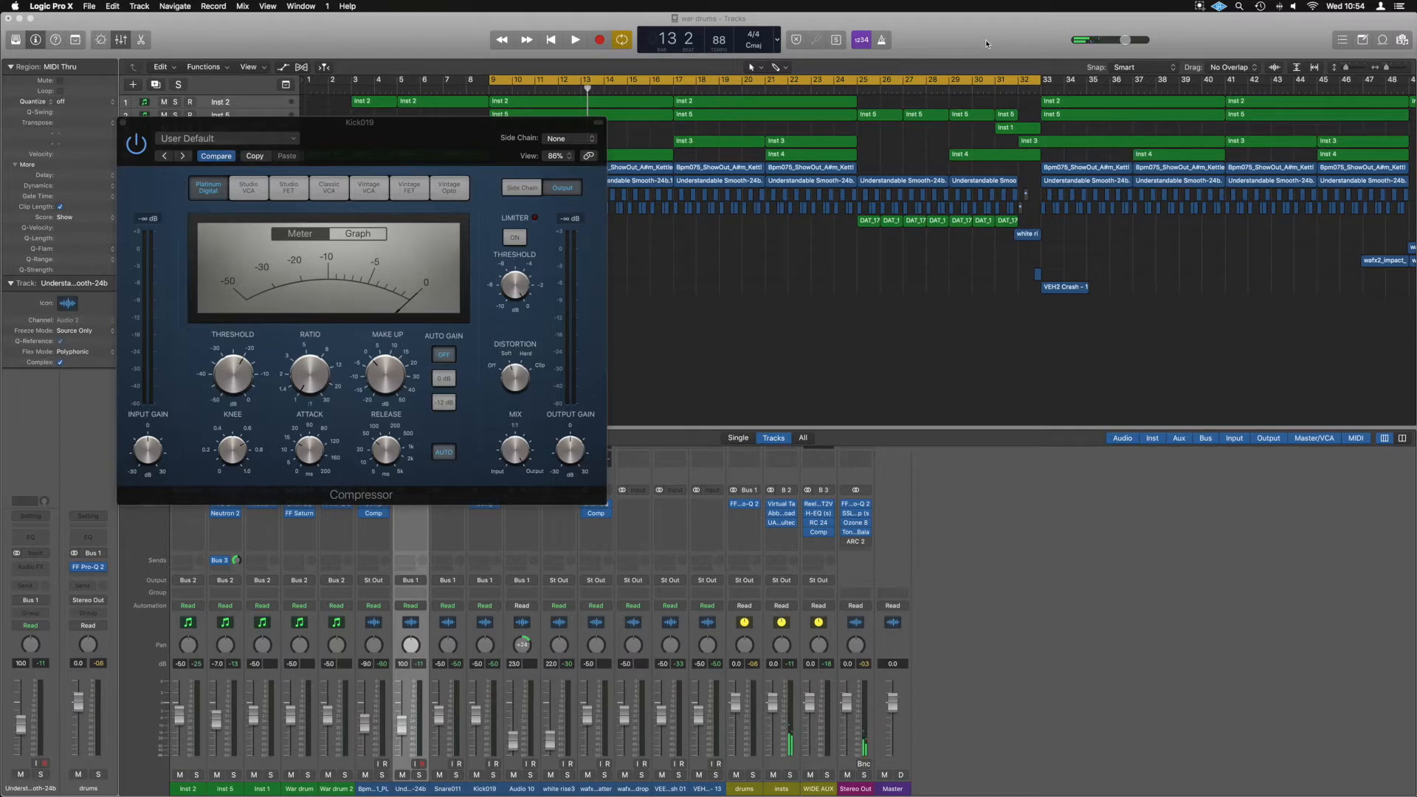
- Move the Kick019 compressor window clear of the track headers, solo the Understandable Smooth loop track and audition it alone
drag(427, 131, 917, 142)
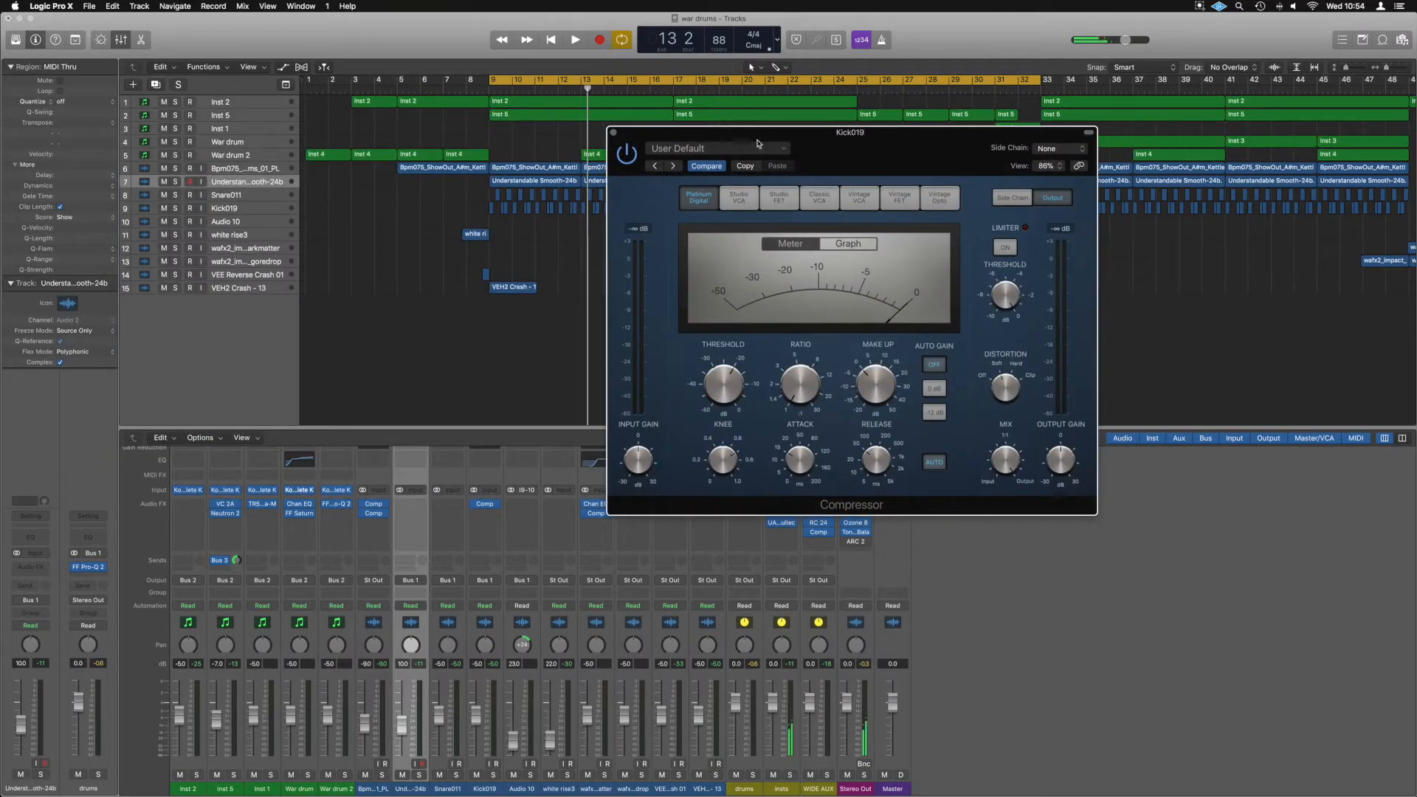
drag(758, 143, 774, 98)
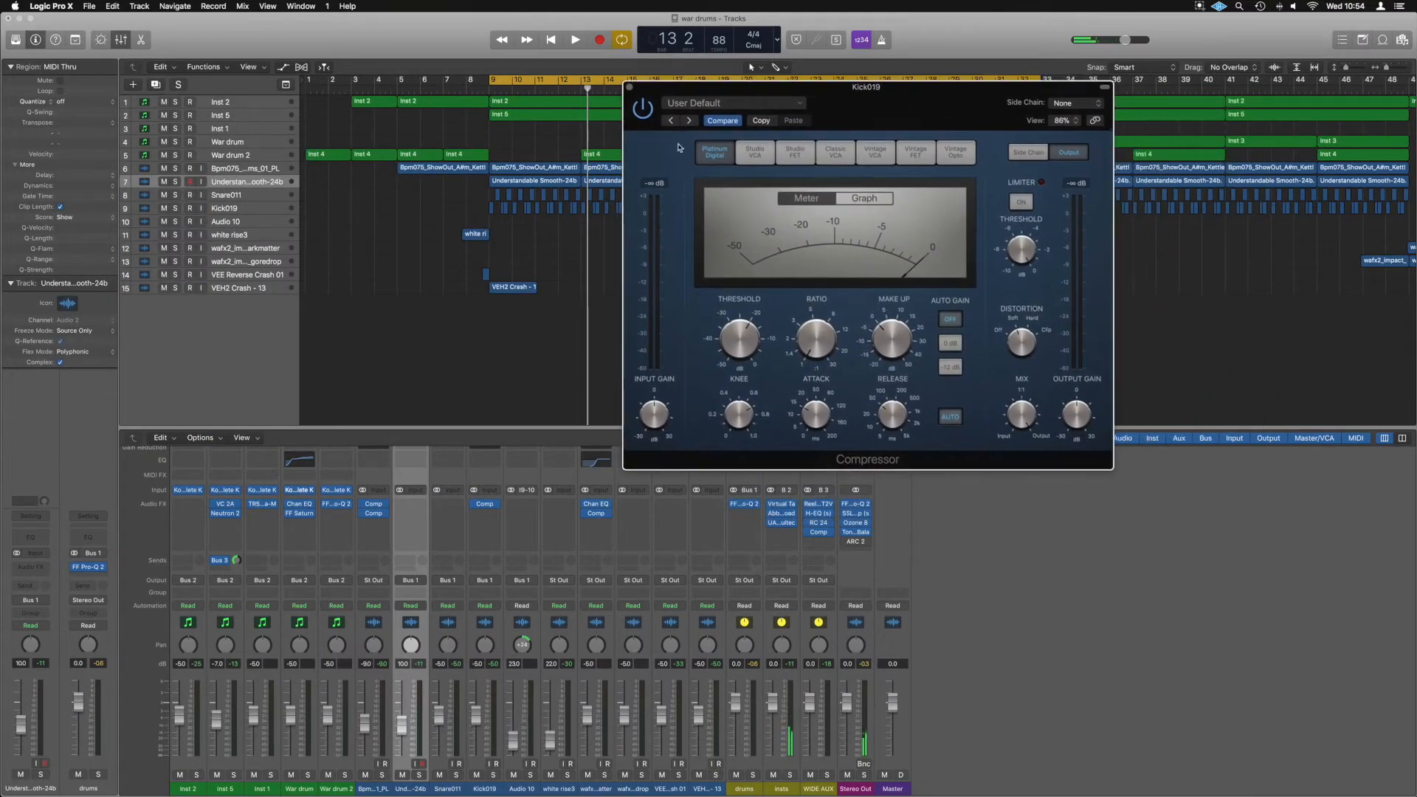
click(207, 186)
click(176, 182)
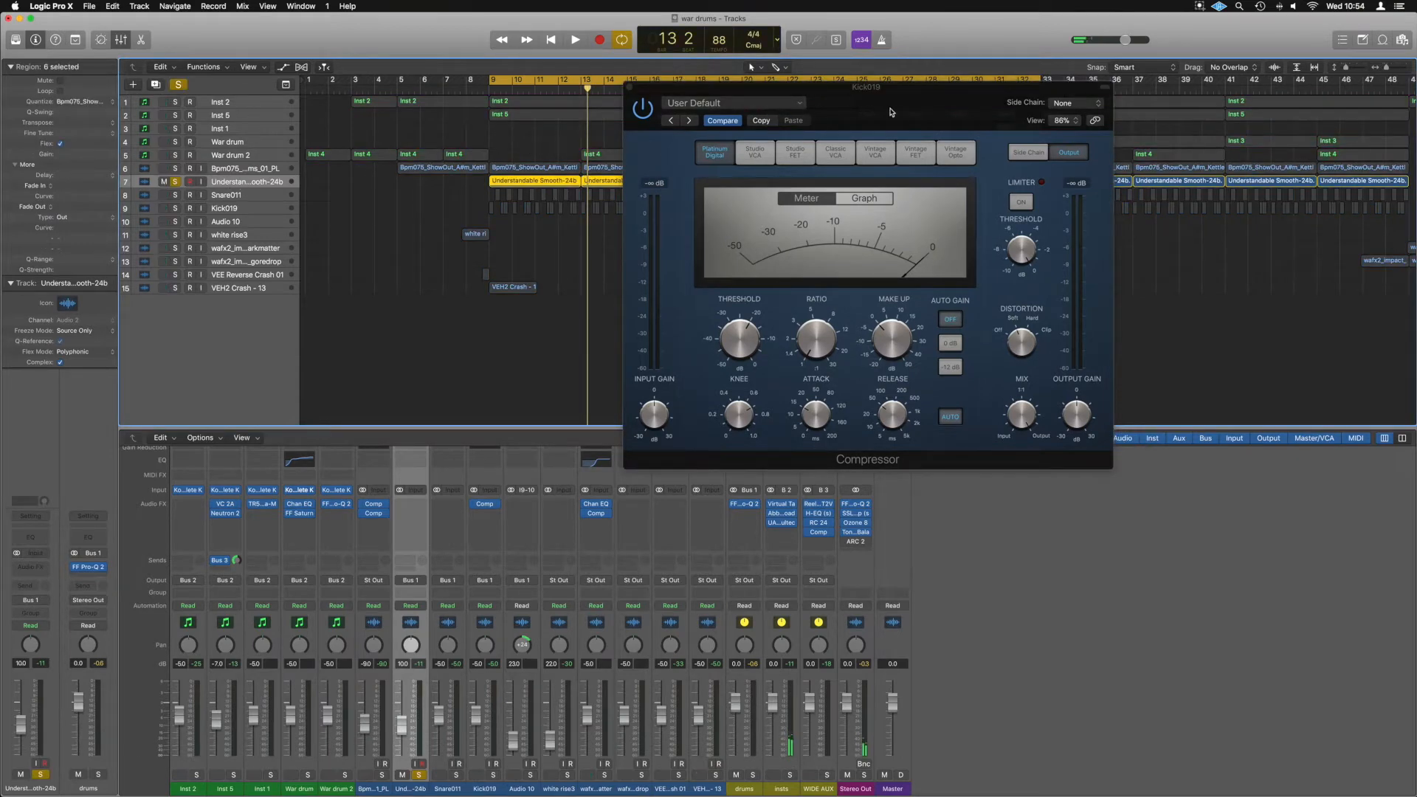
drag(890, 112, 453, 88)
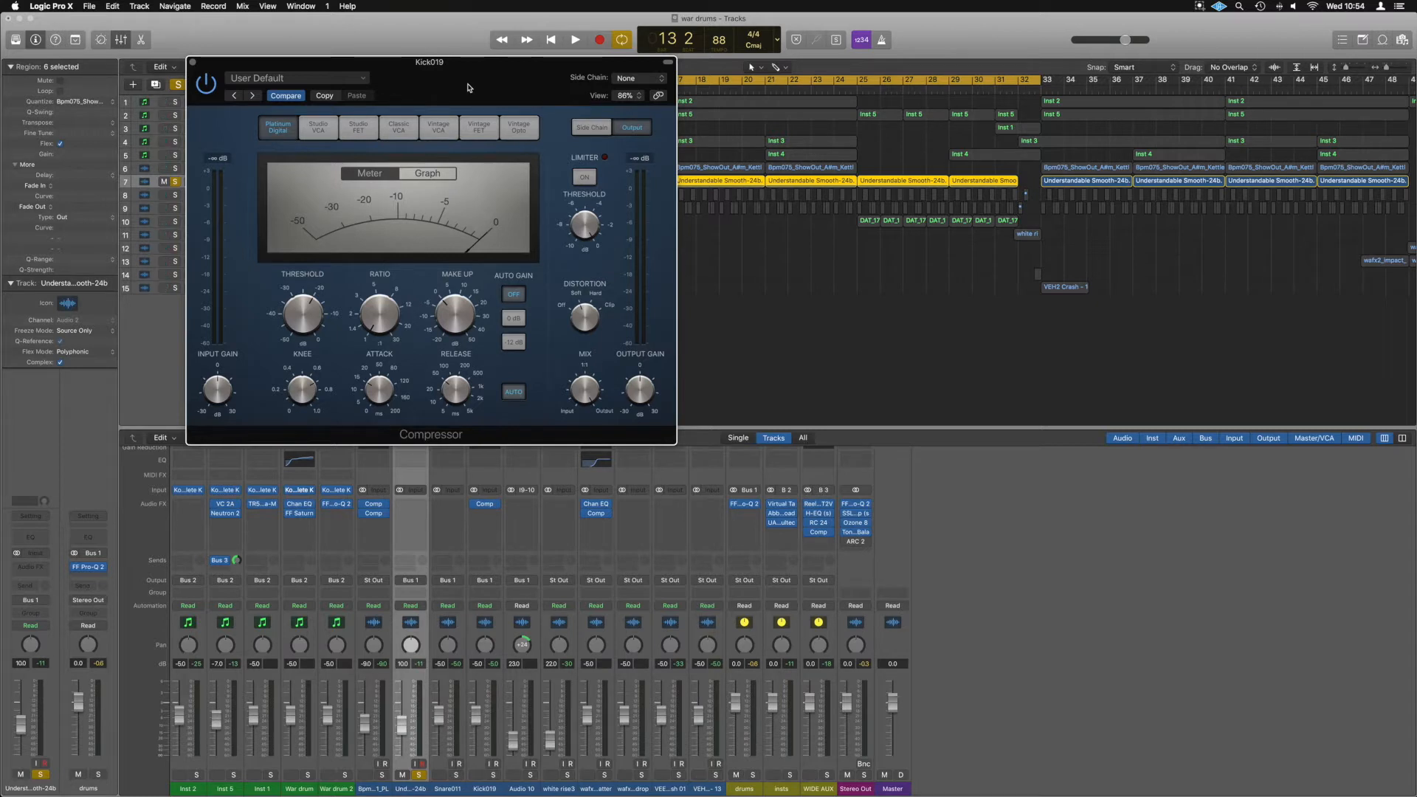
key(space)
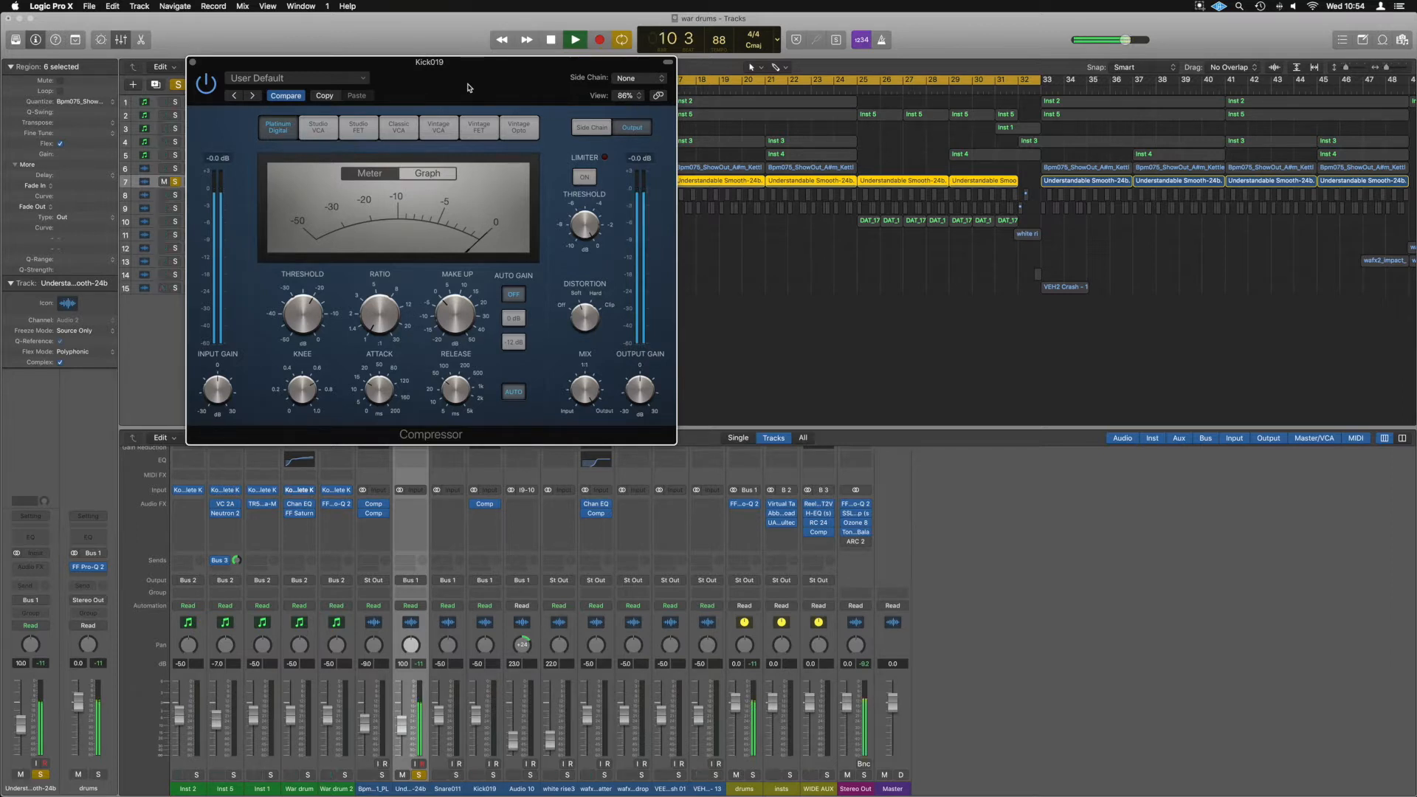
key(space)
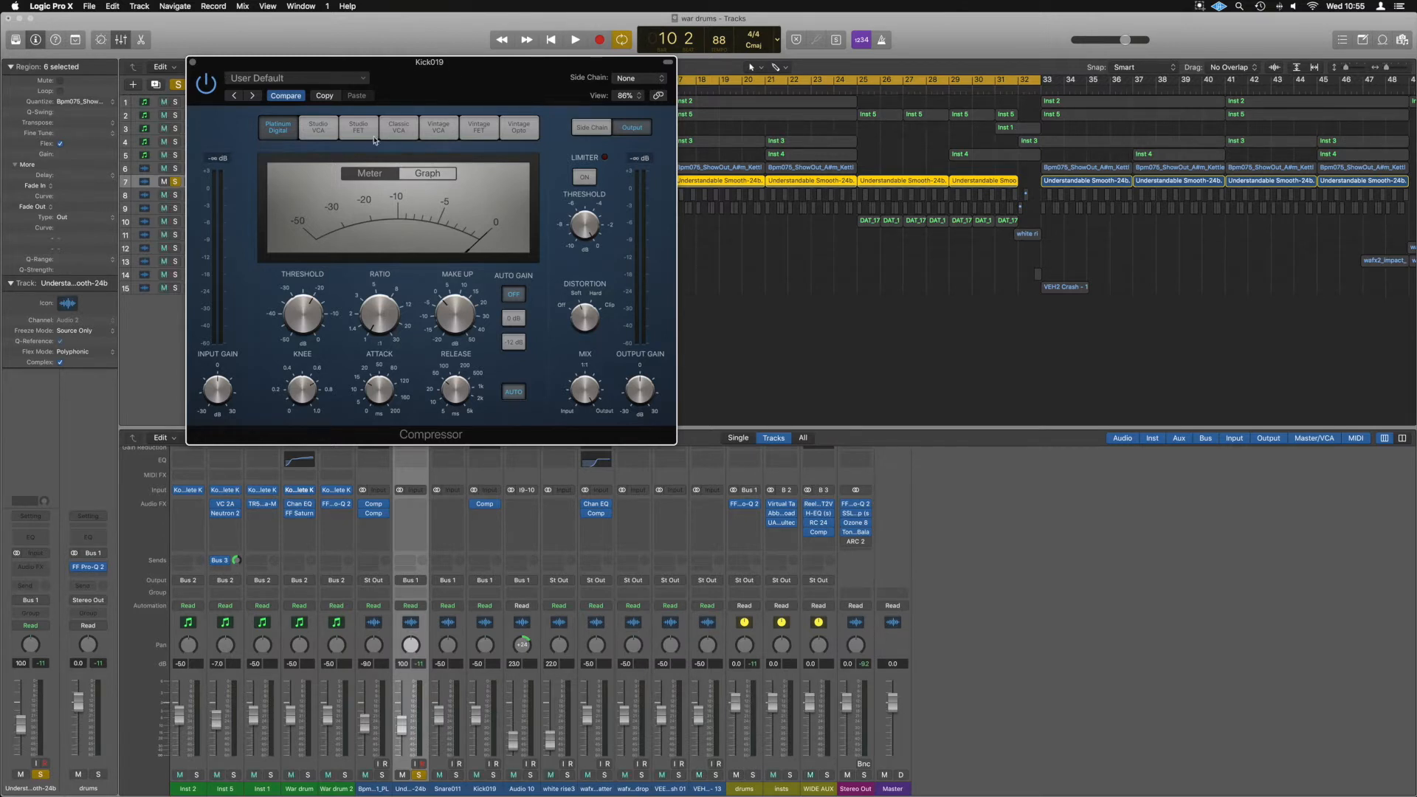
- Solo the Kick019 track in place of the Understandable Smooth loop and audition the kick alone
click(492, 775)
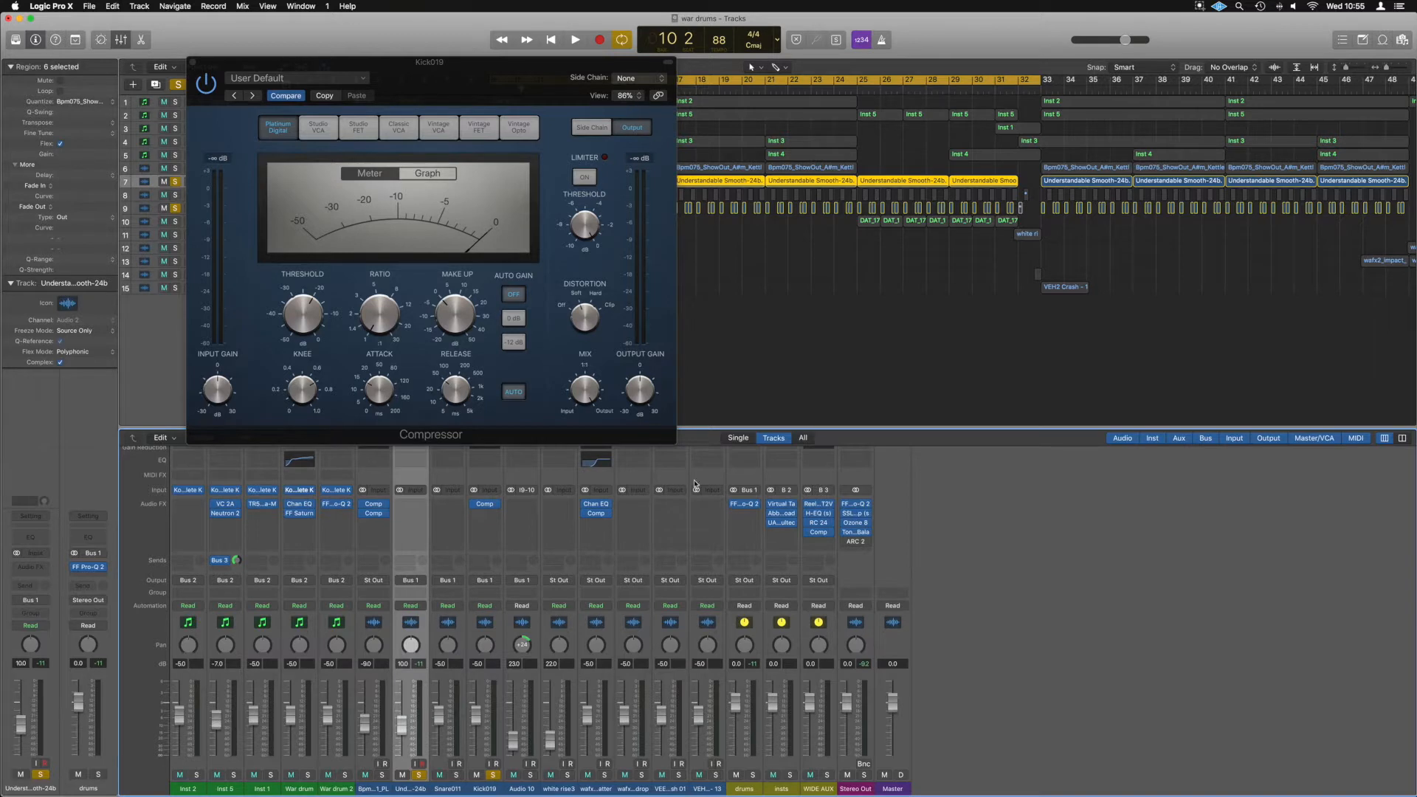
click(418, 775)
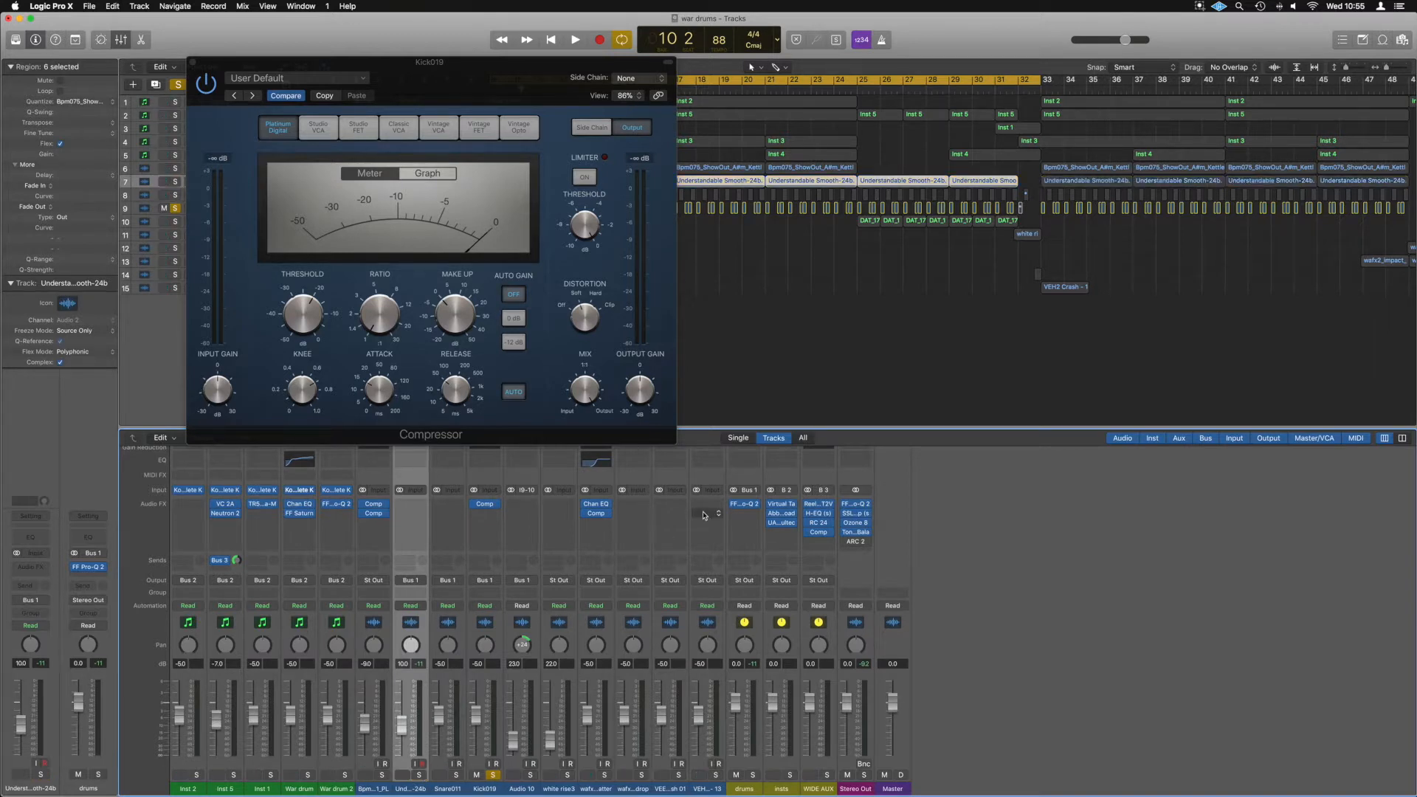
key(space)
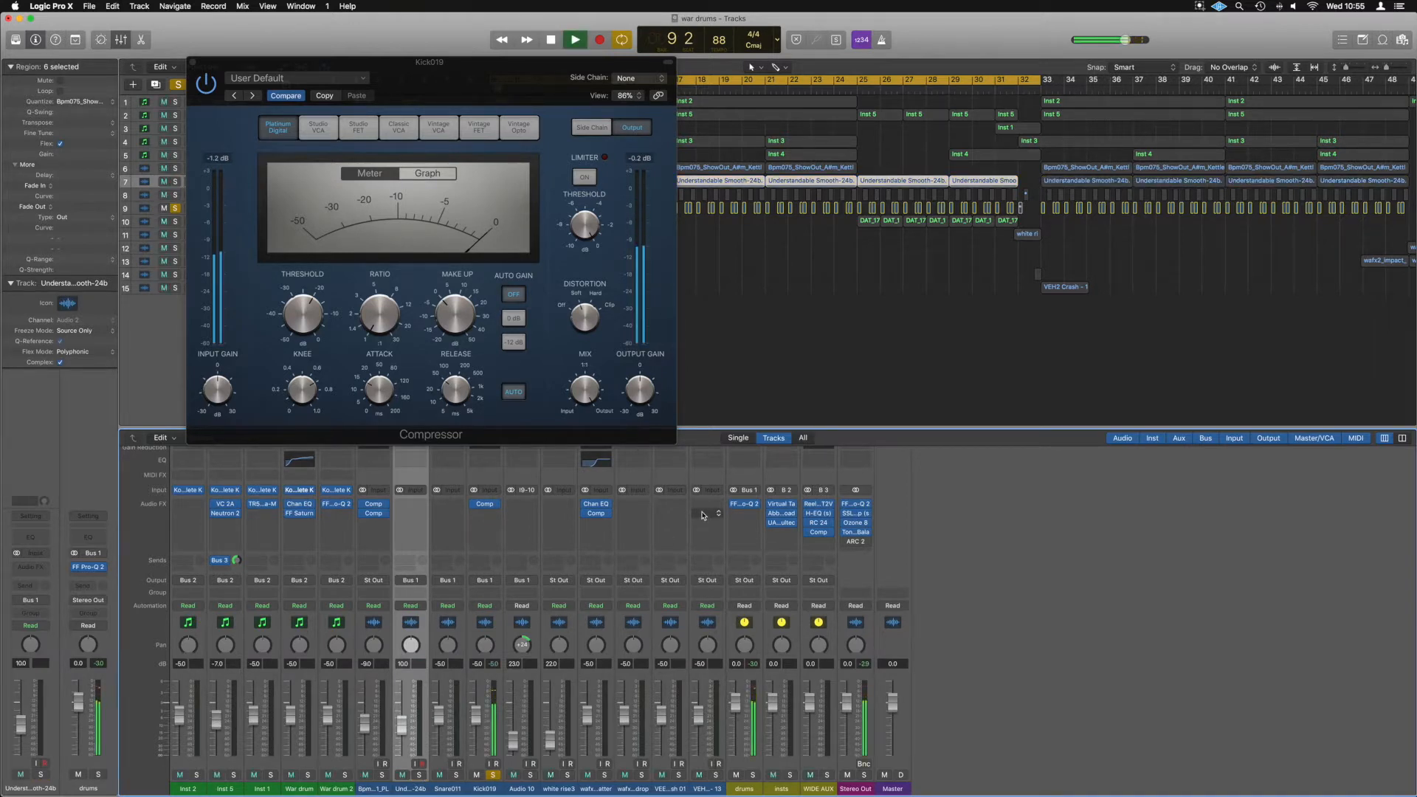
key(space)
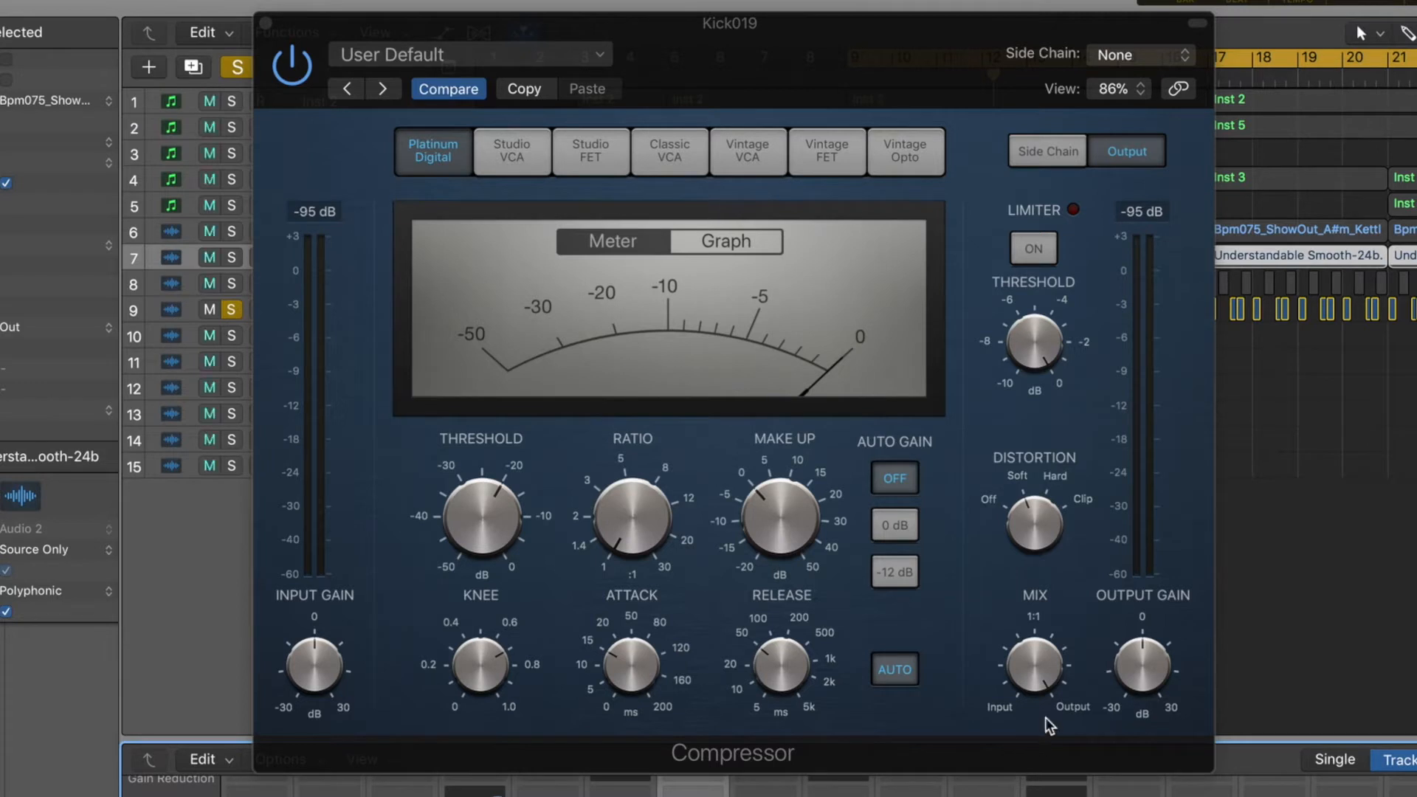
- Audition the soloed kick and loop together with the kick's compressor bypassed and re-enabled to compare the sound
mouse_move(753, 573)
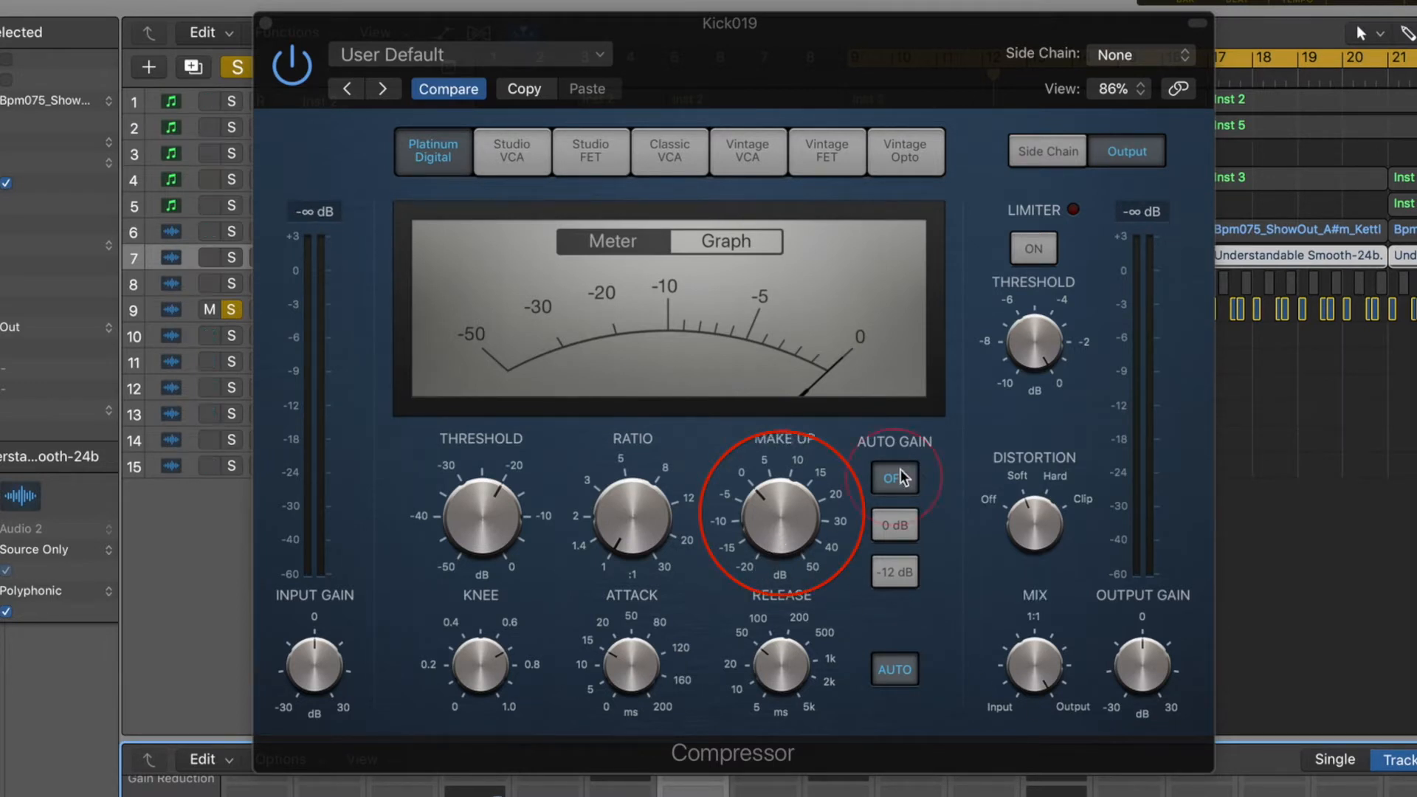
mouse_move(679, 542)
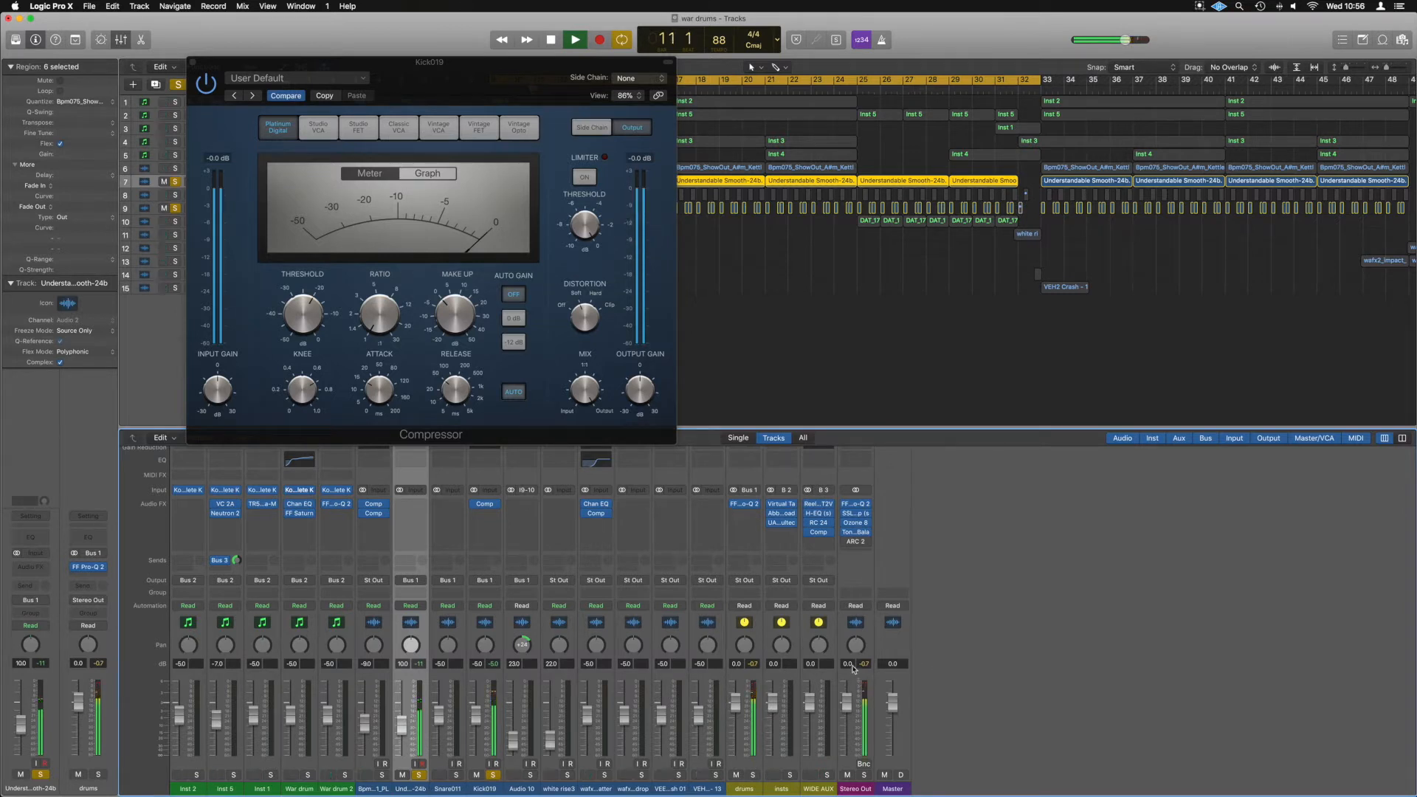
key(space)
click(209, 85)
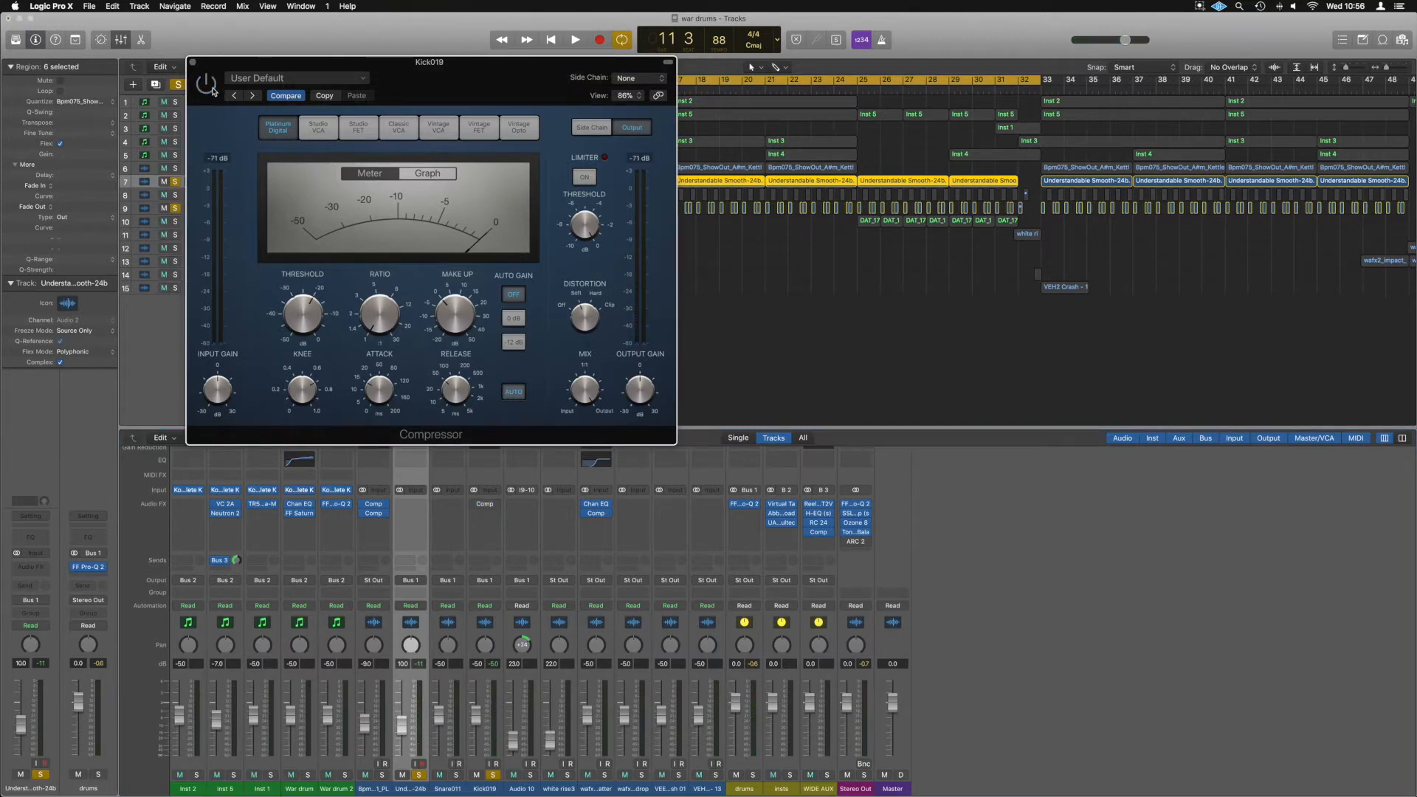
key(space)
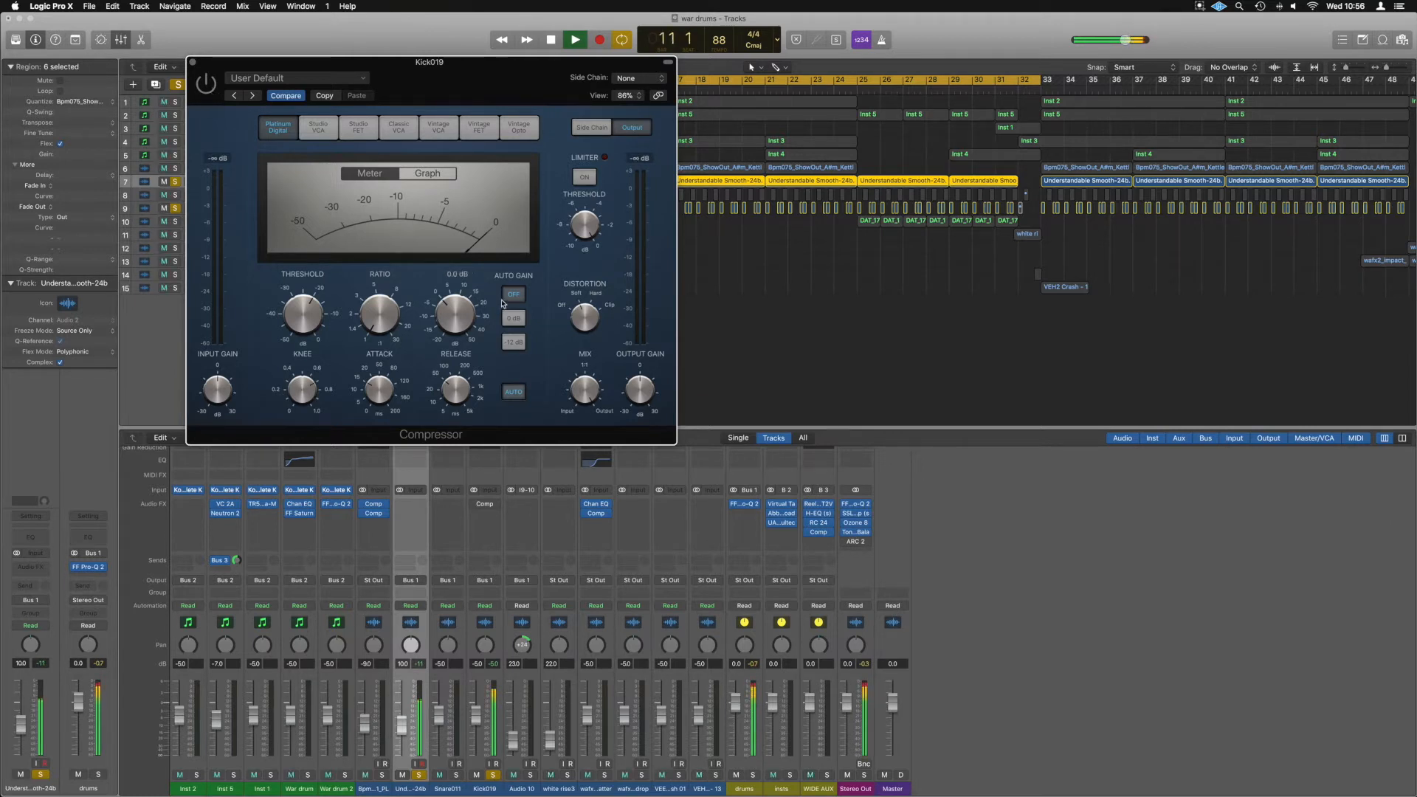
click(207, 86)
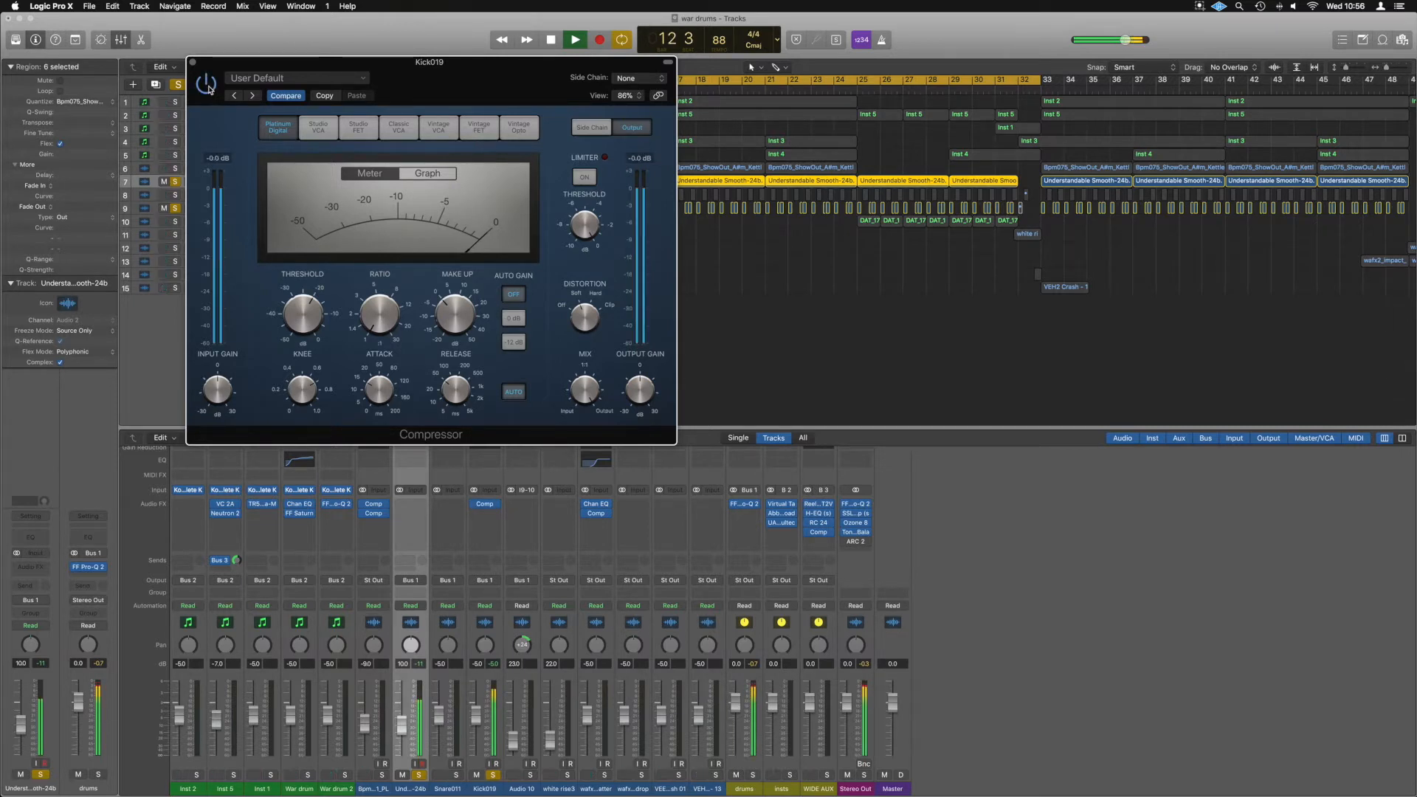
key(space)
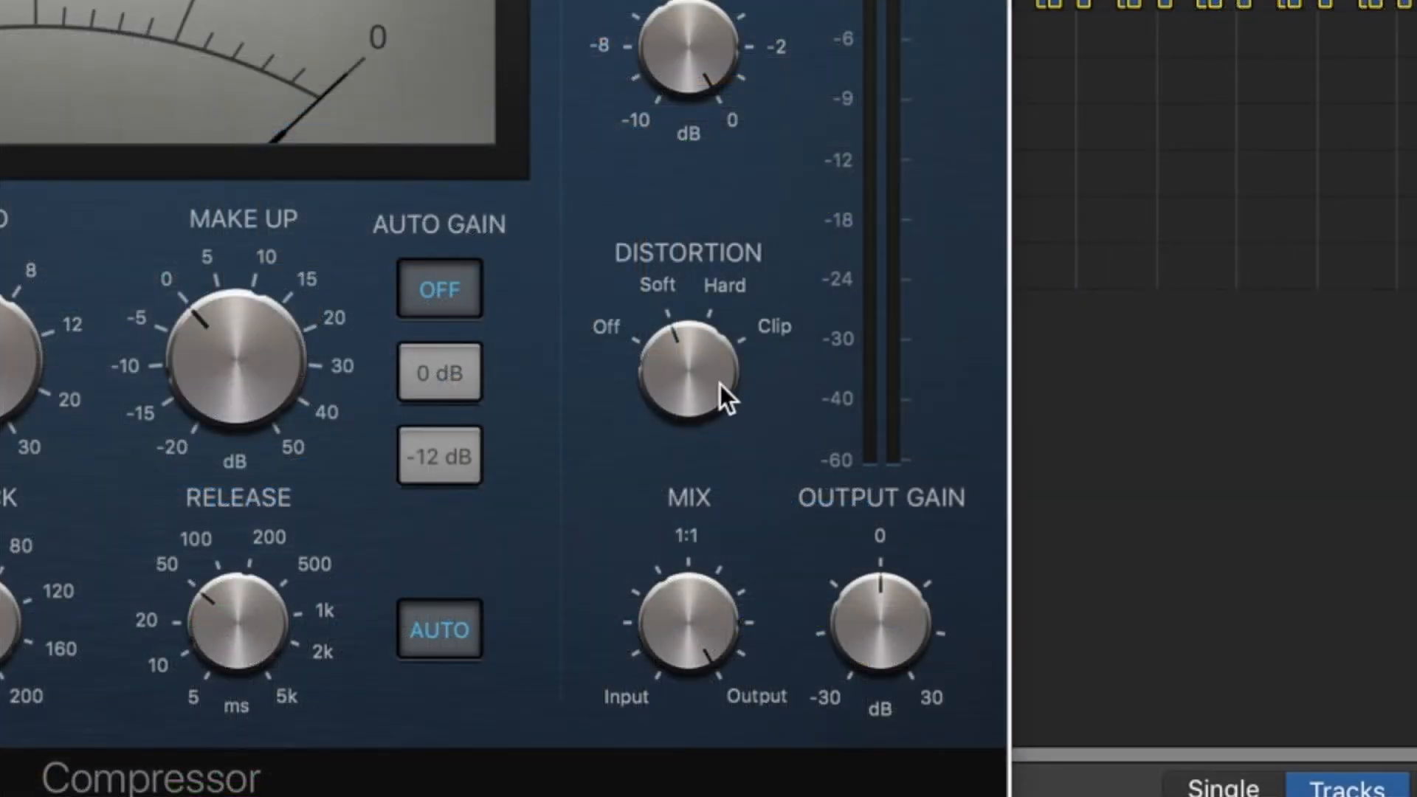
- Set the kick compressor's Distortion to Hard and audition it with the loop
drag(719, 384, 729, 276)
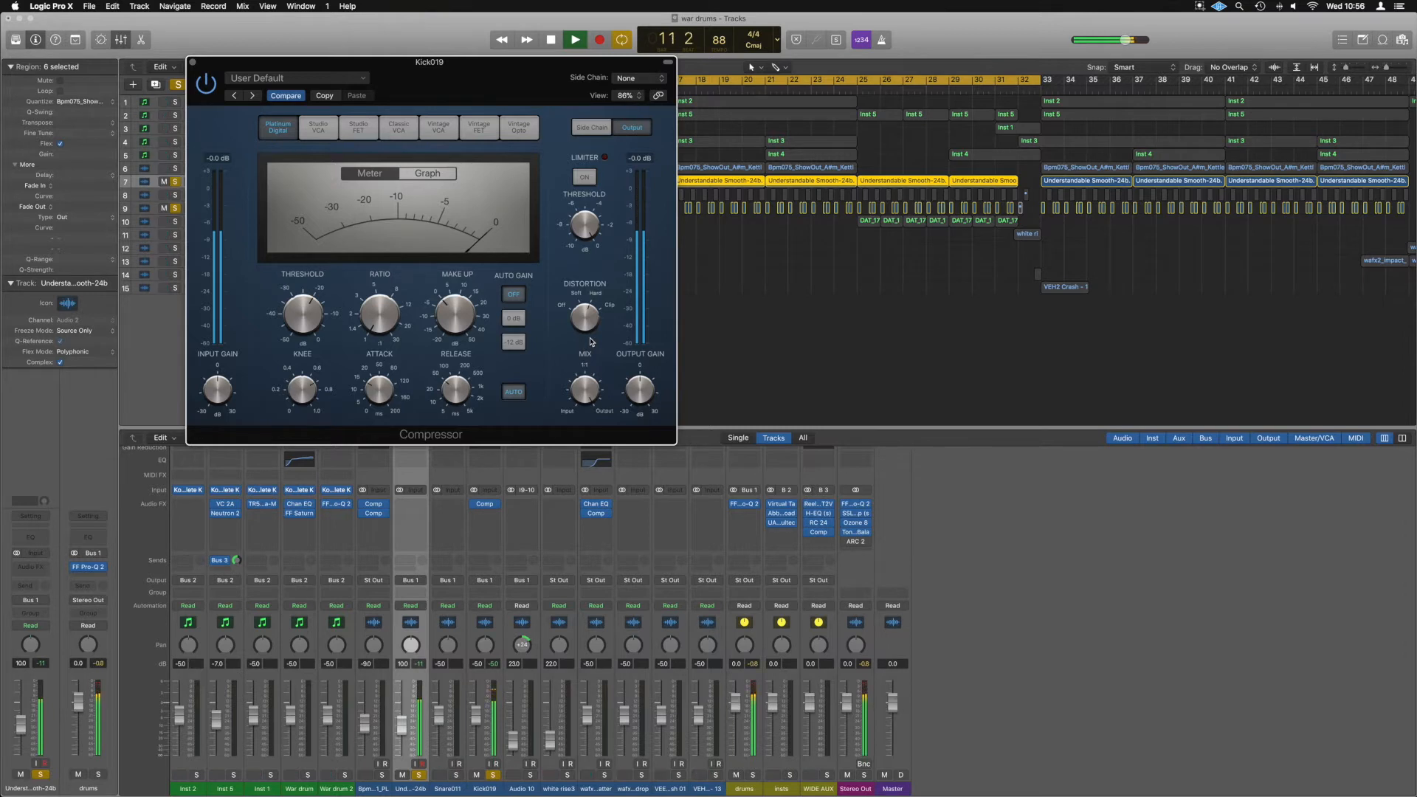
key(space)
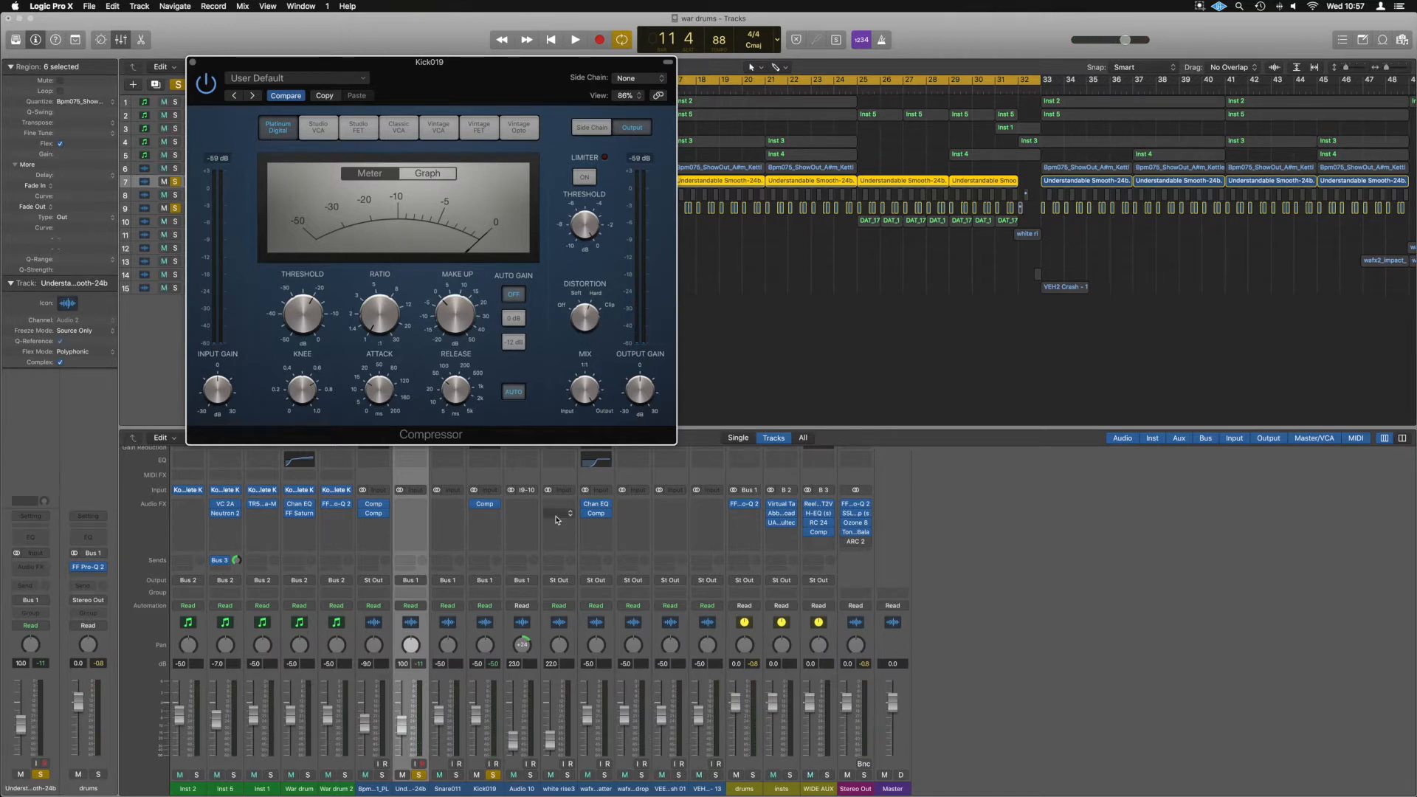
- Unsolo the Understandable Smooth and Kick019 tracks and audition the full mix
click(418, 774)
click(492, 774)
key(space)
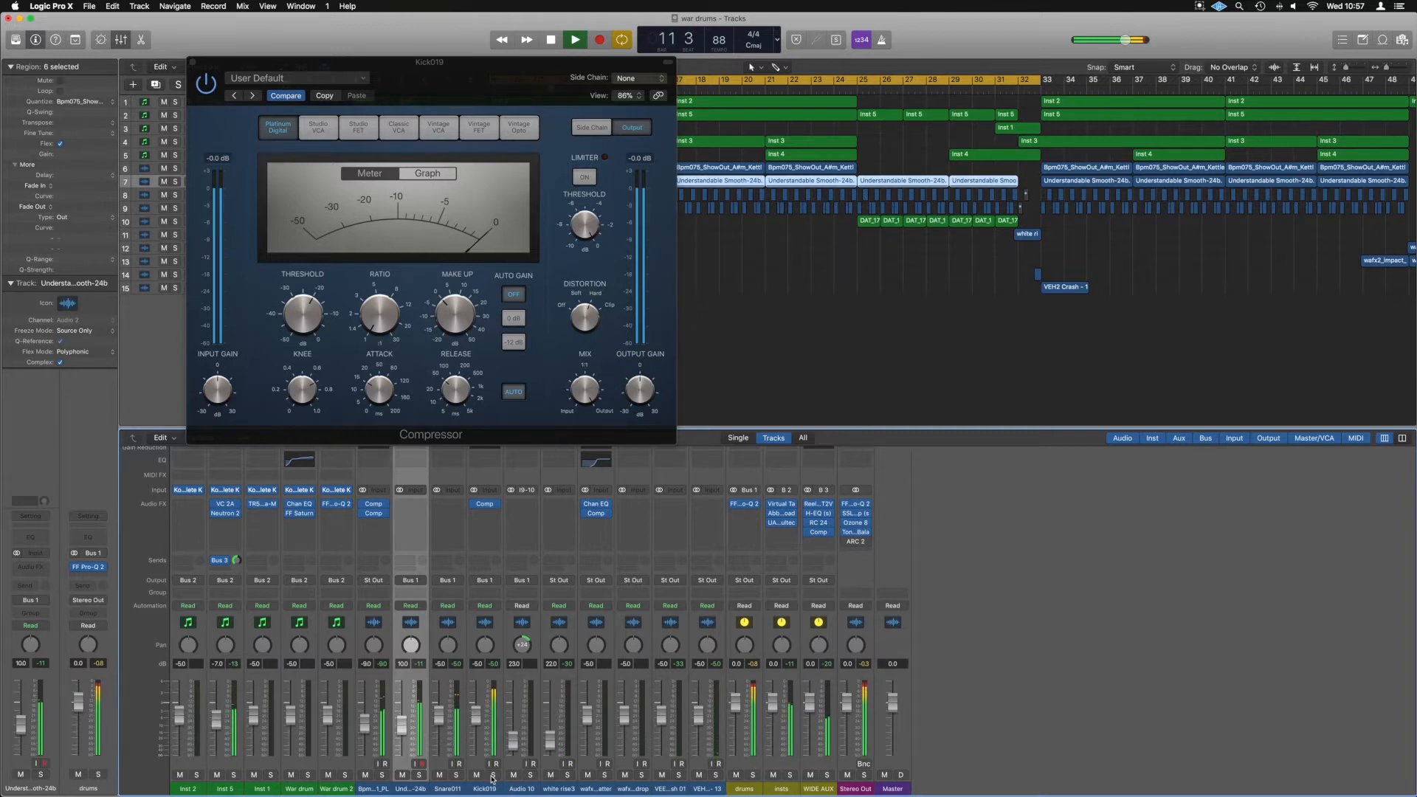
key(space)
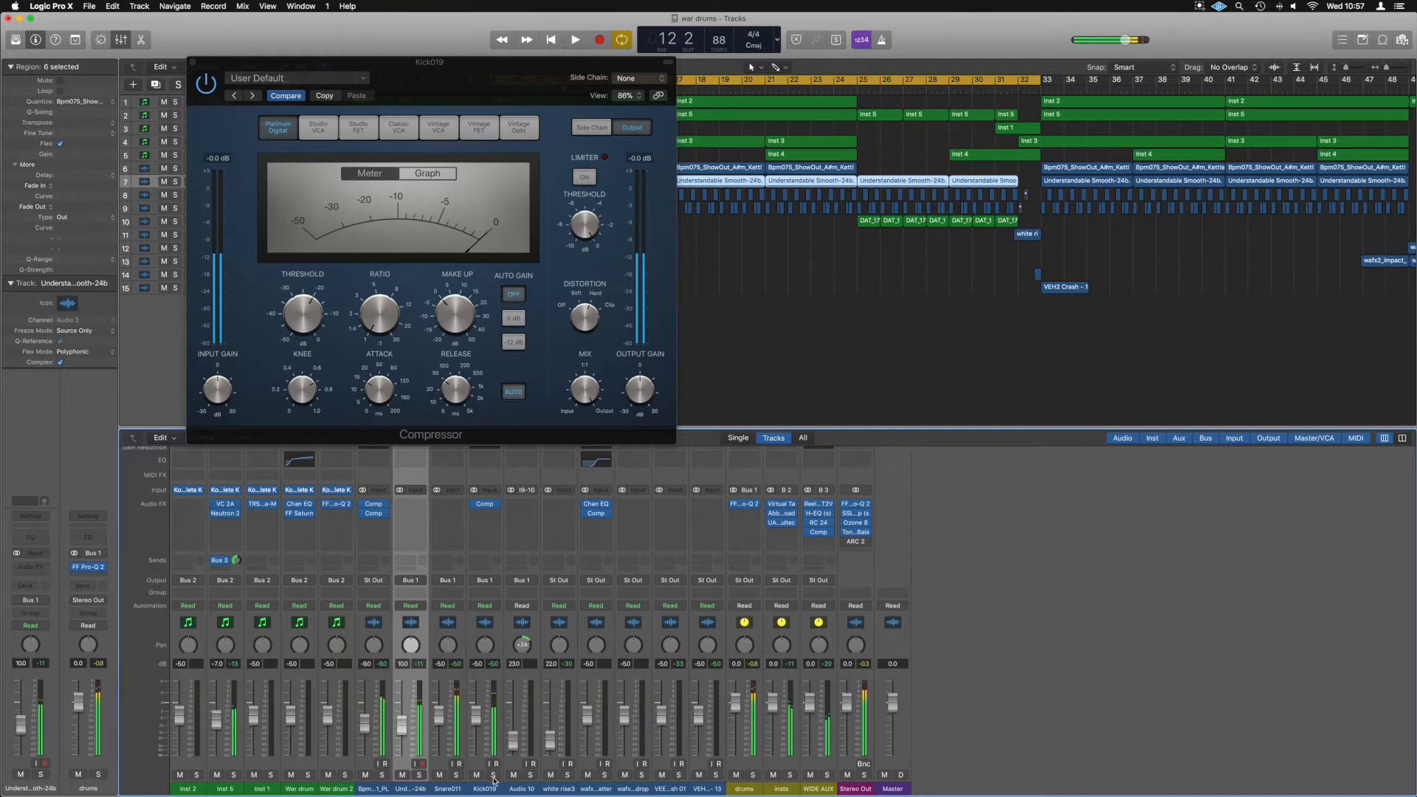
- Solo the drums bus and audition all the drum tracks together
click(753, 775)
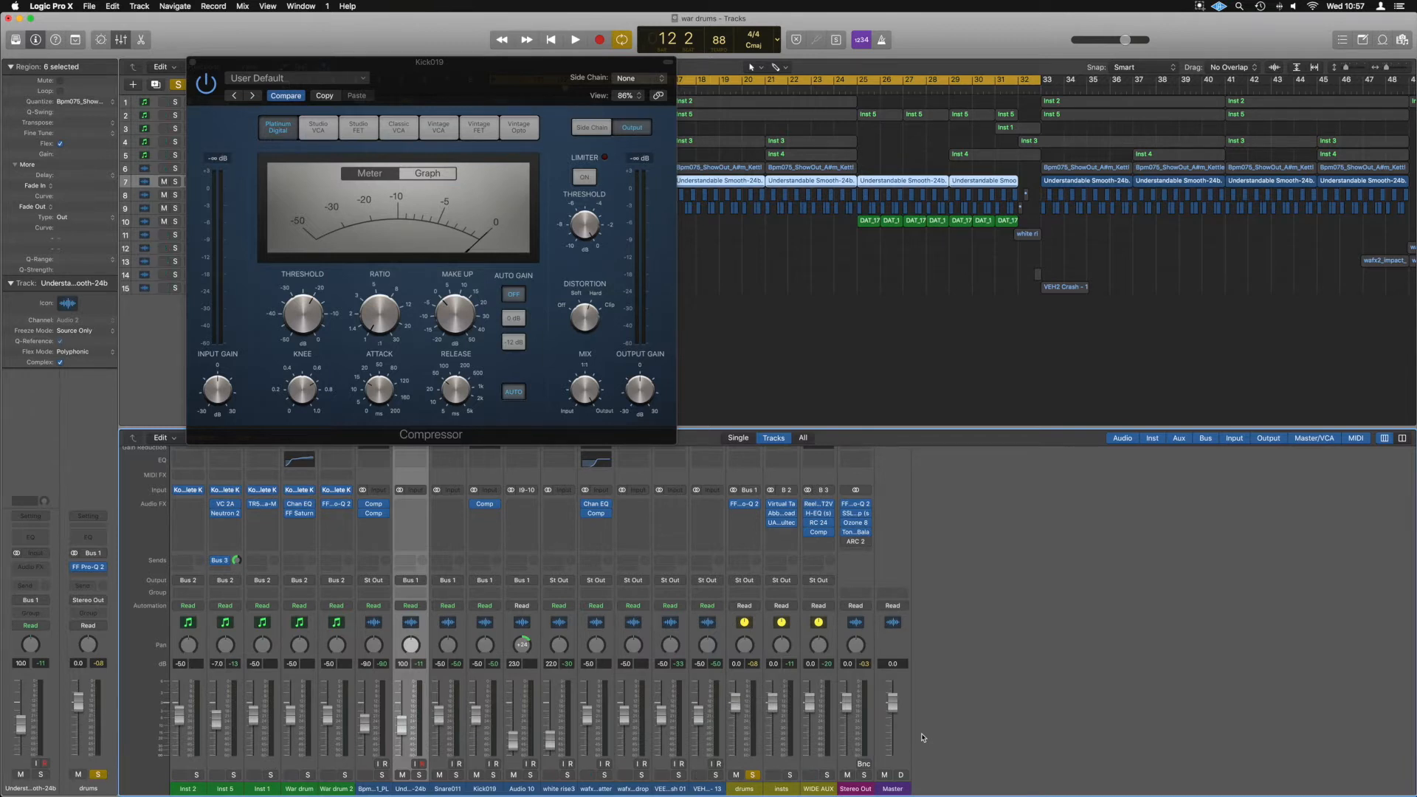
key(space)
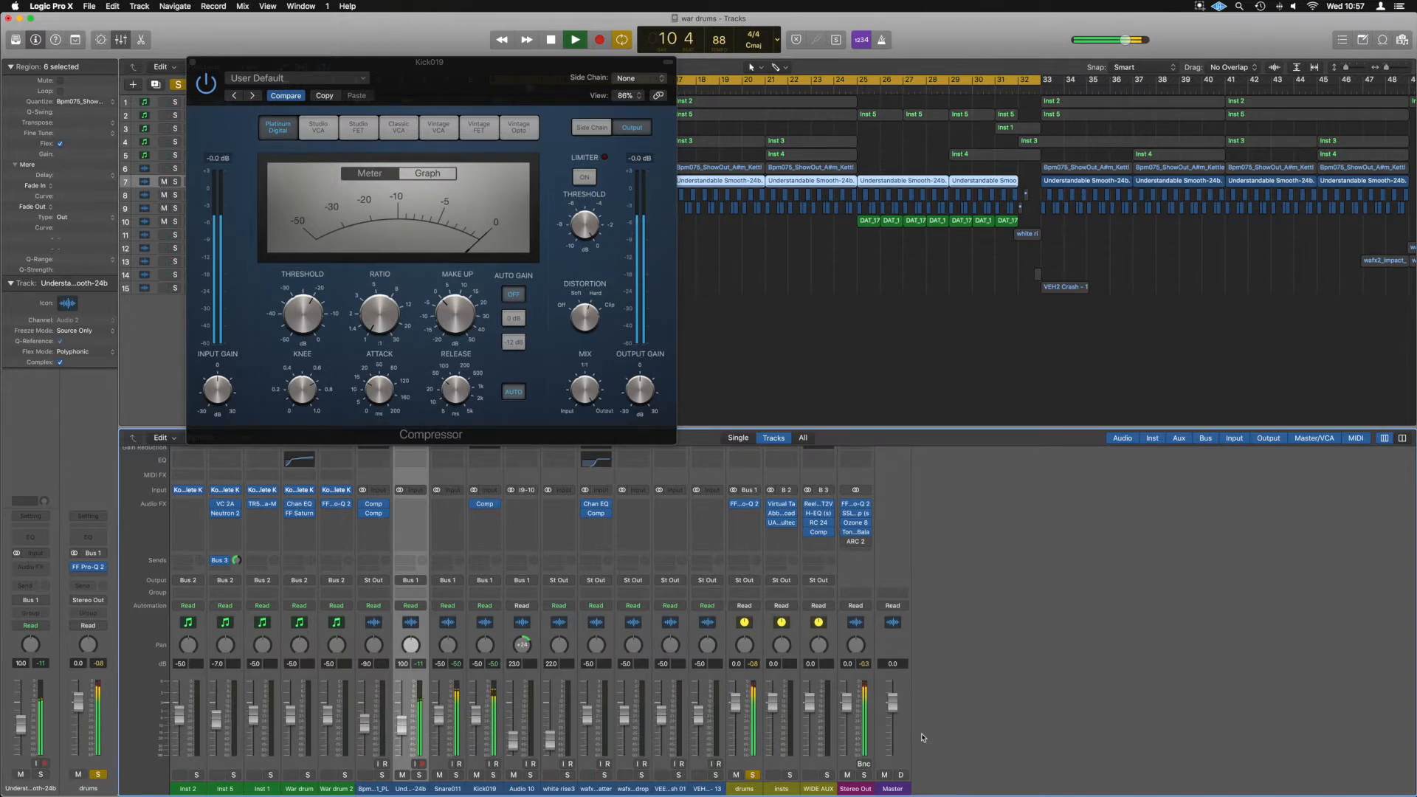
key(space)
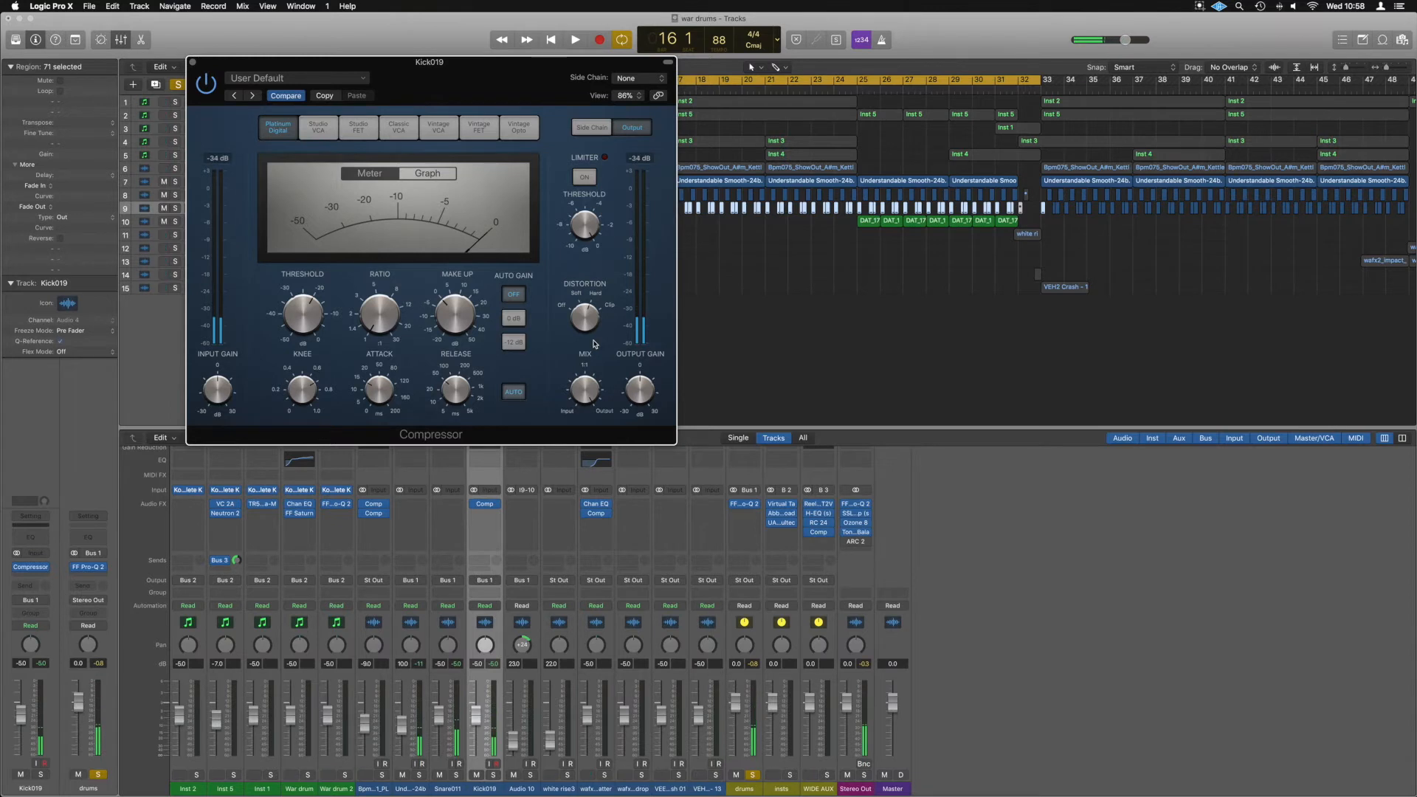
- Switch the kick compressor through the Studio VCA model to the Studio FET model
click(322, 129)
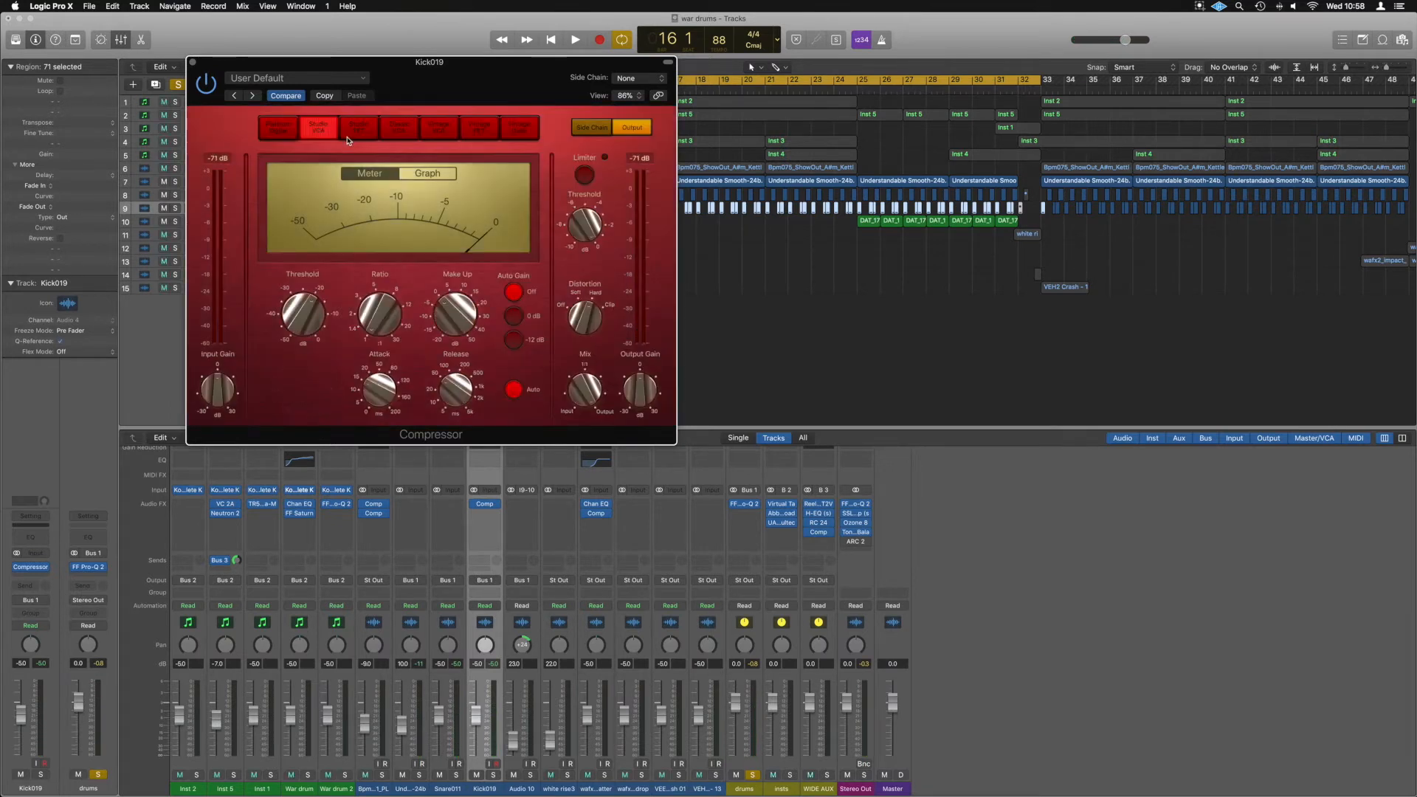
click(360, 131)
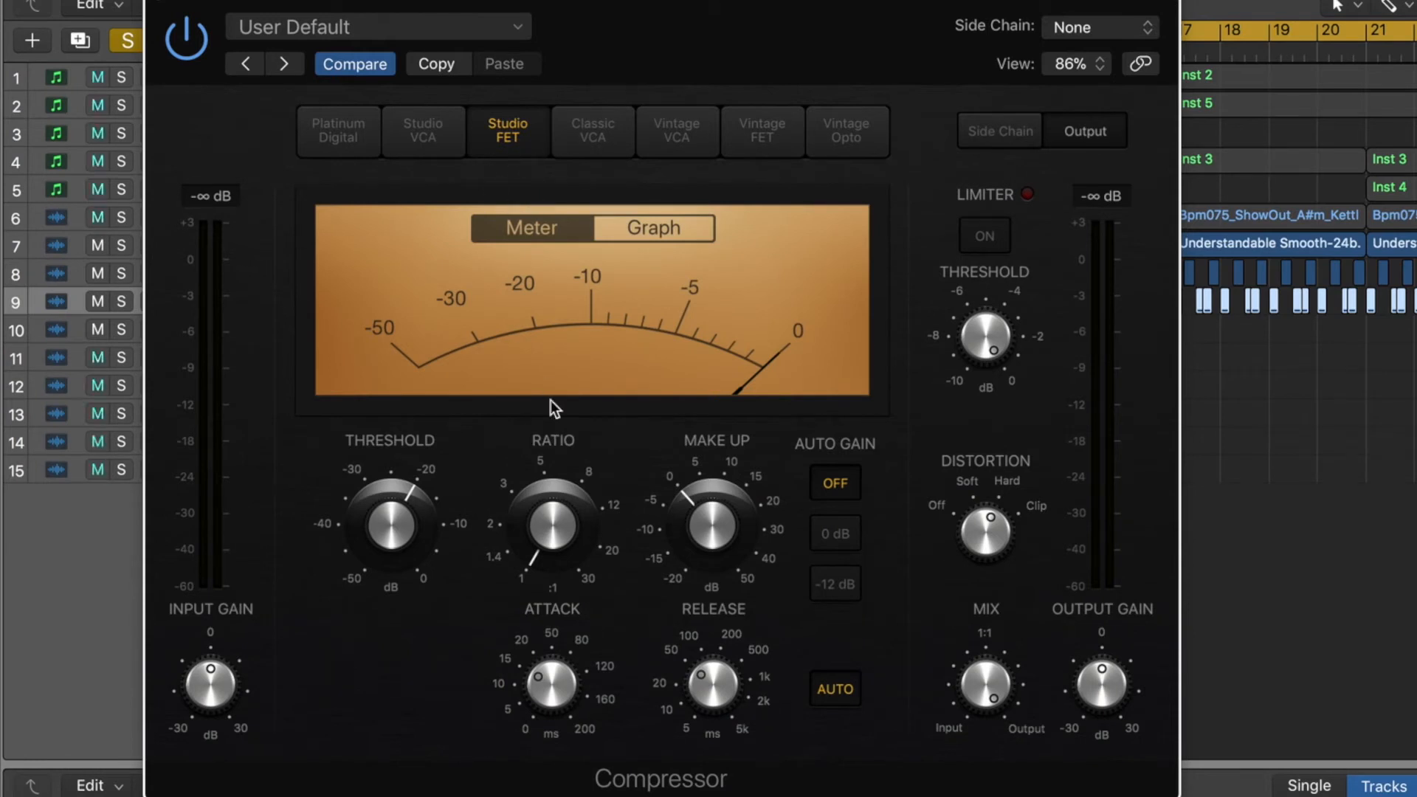
- Raise the Studio FET compressor's ratio slightly above 1:1 and set its threshold to -16.0 dB while the drums play
mouse_move(547, 540)
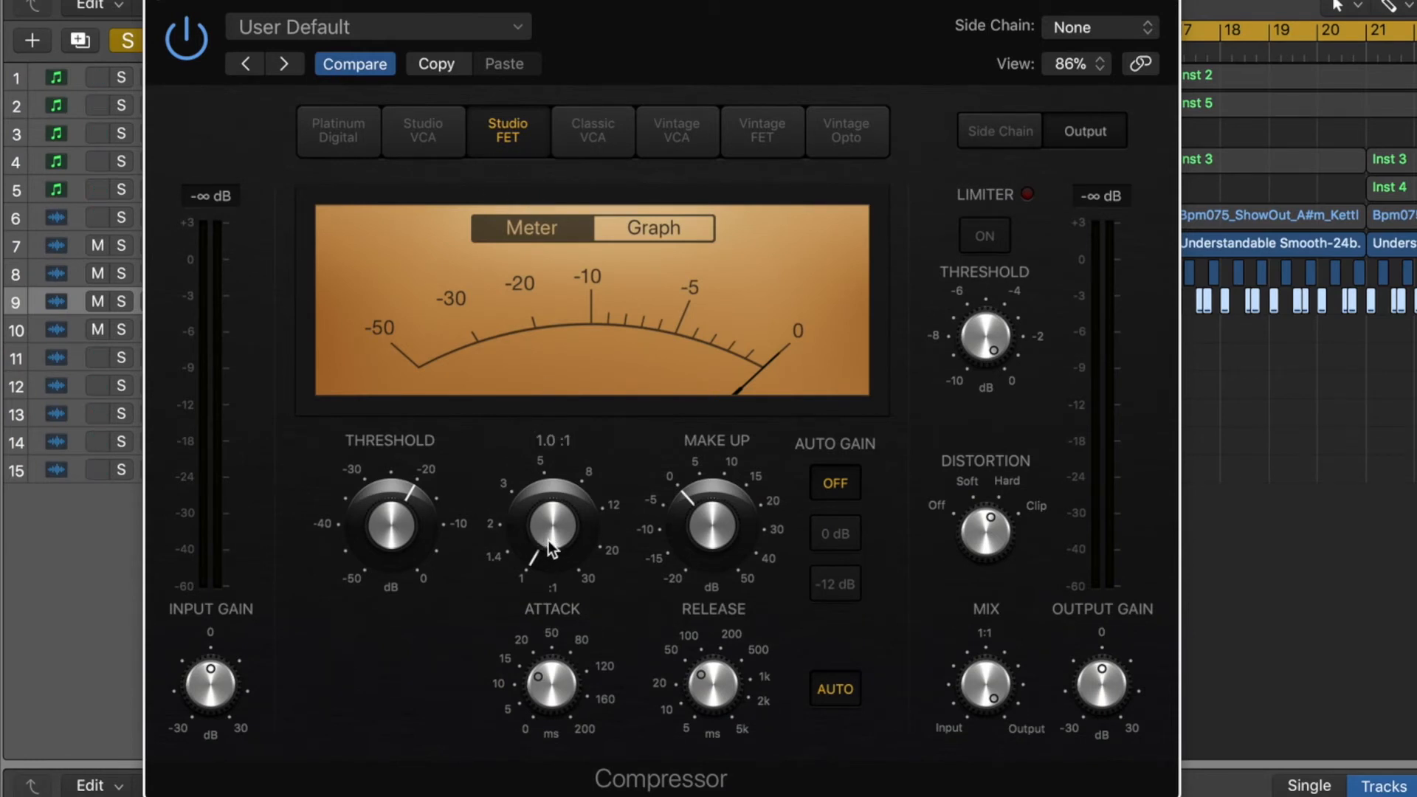
drag(547, 538, 548, 524)
mouse_move(686, 487)
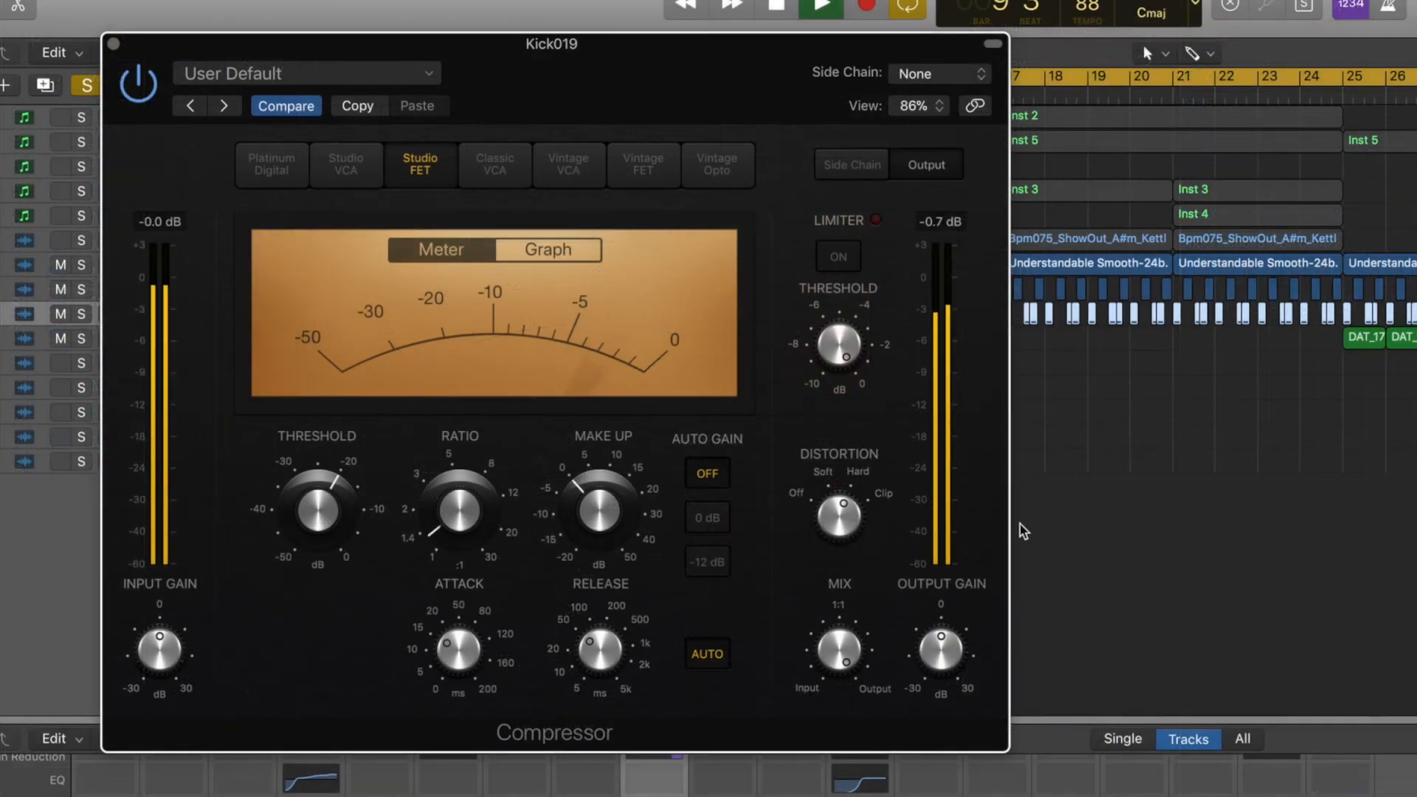
mouse_move(919, 604)
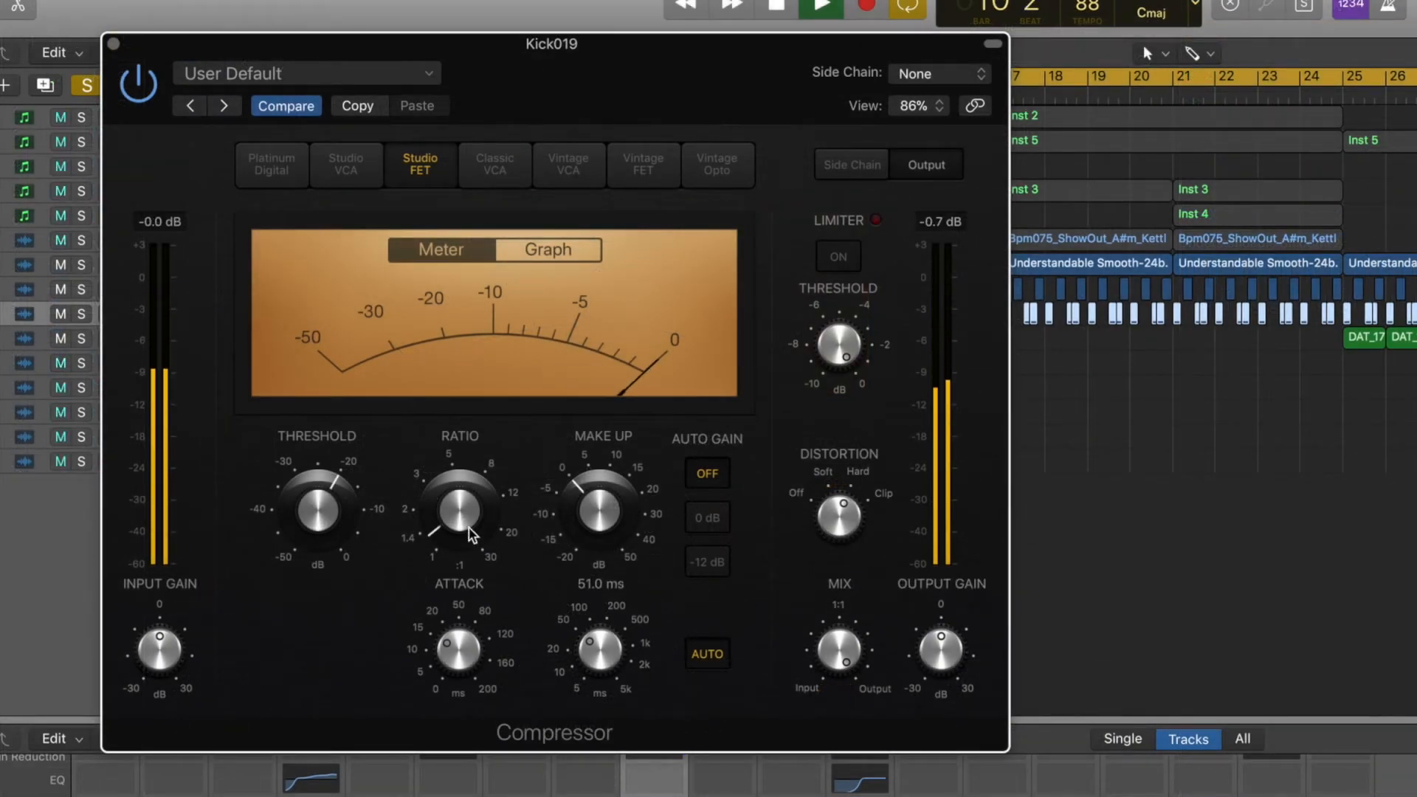
drag(346, 525, 342, 490)
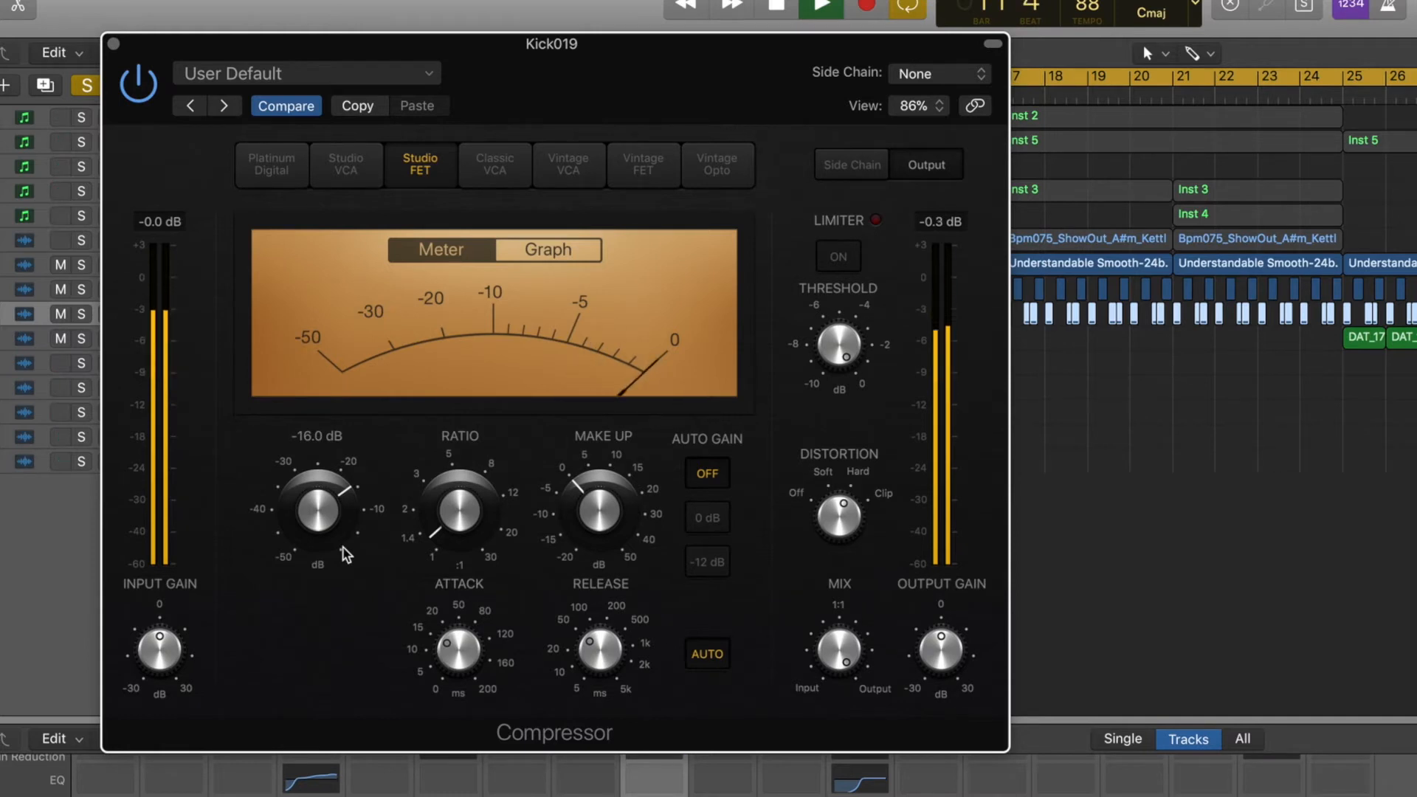
- Bypass and re-enable the Studio FET compressor repeatedly to compare the drums with and without it
click(150, 96)
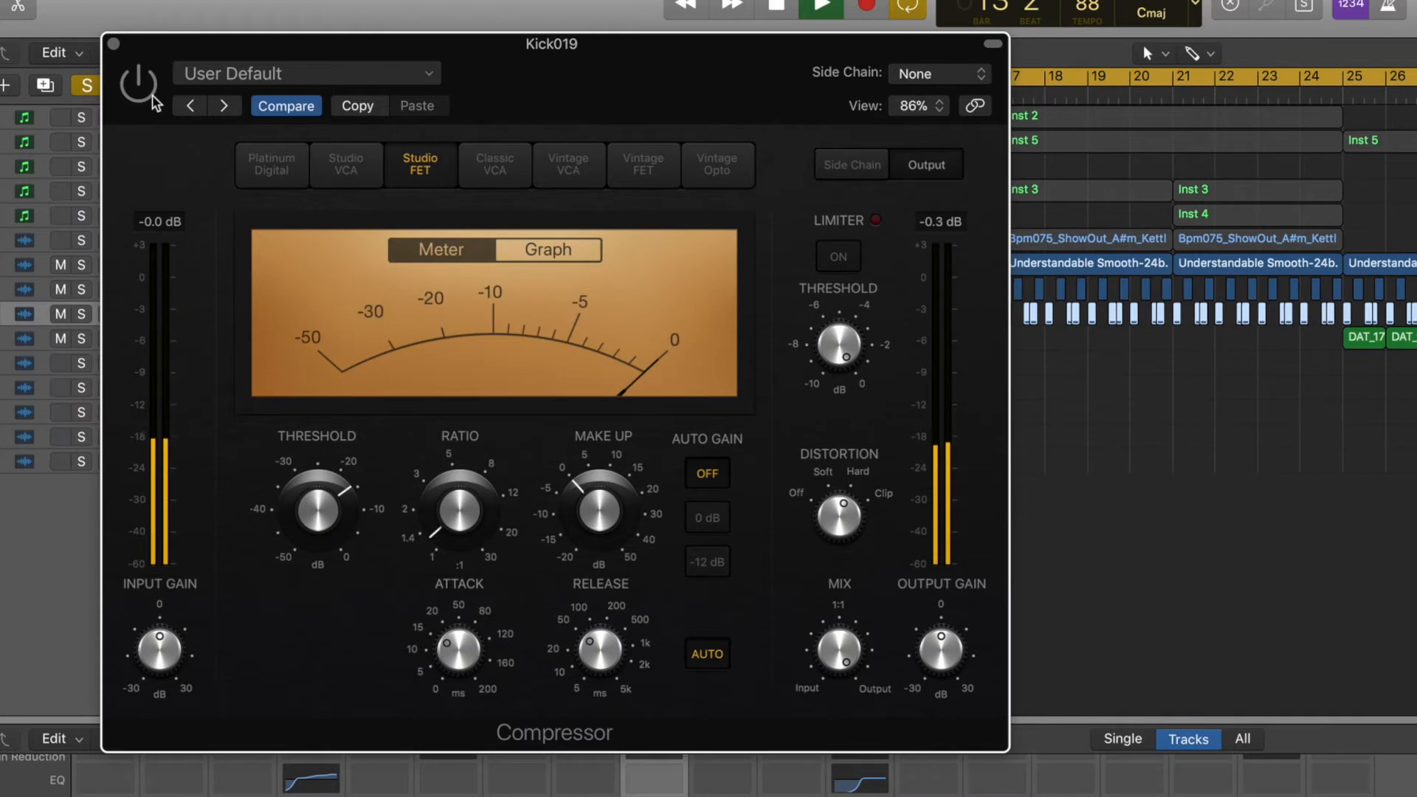
click(140, 87)
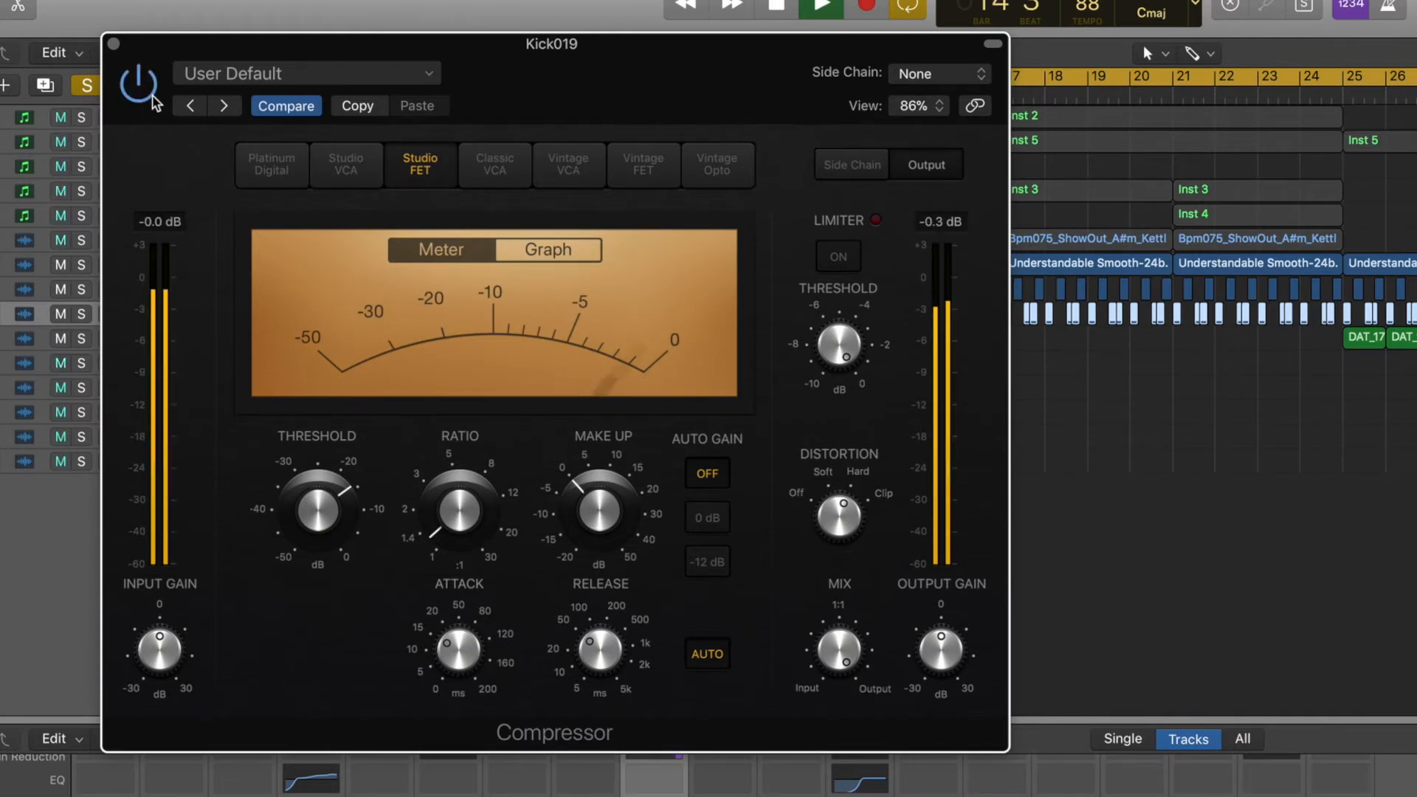
key(space)
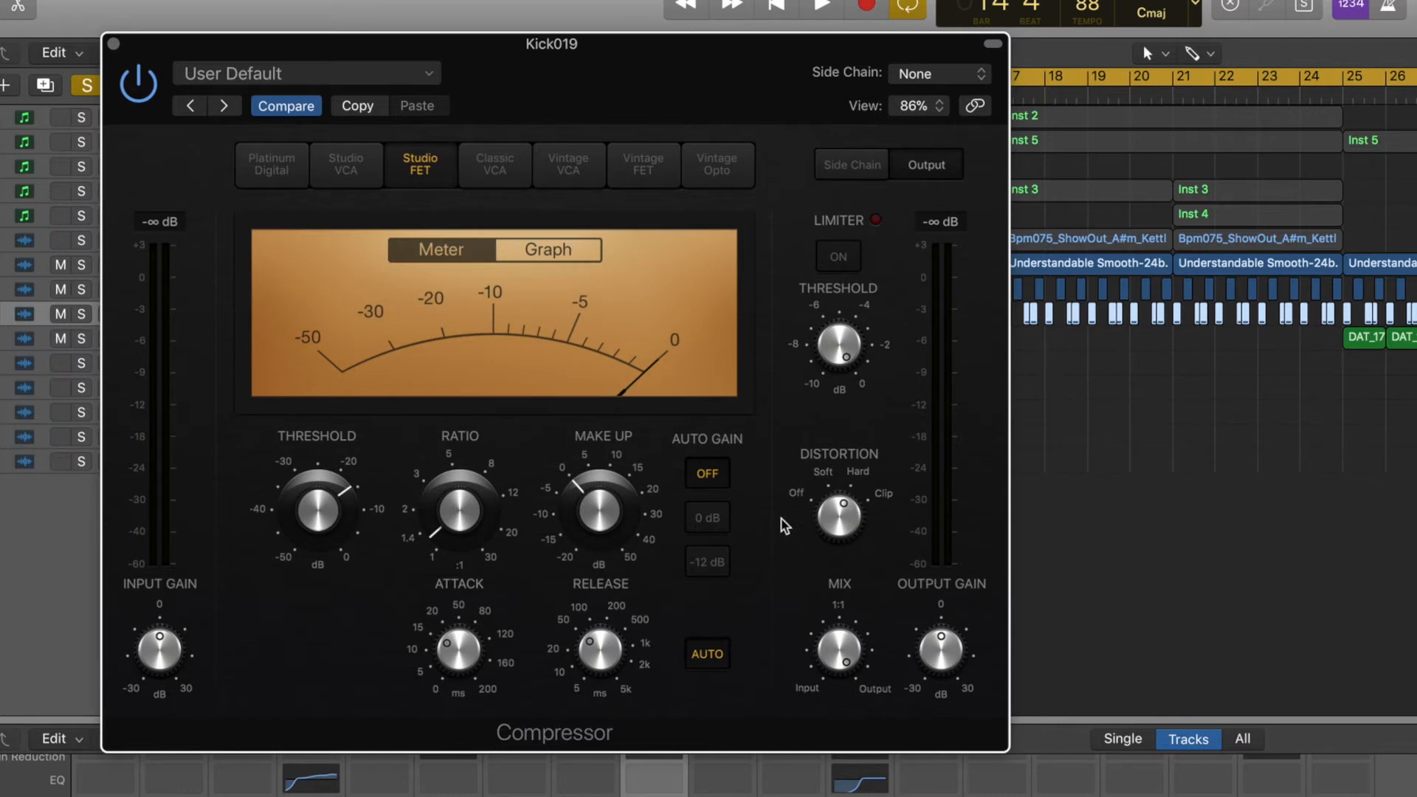
click(144, 92)
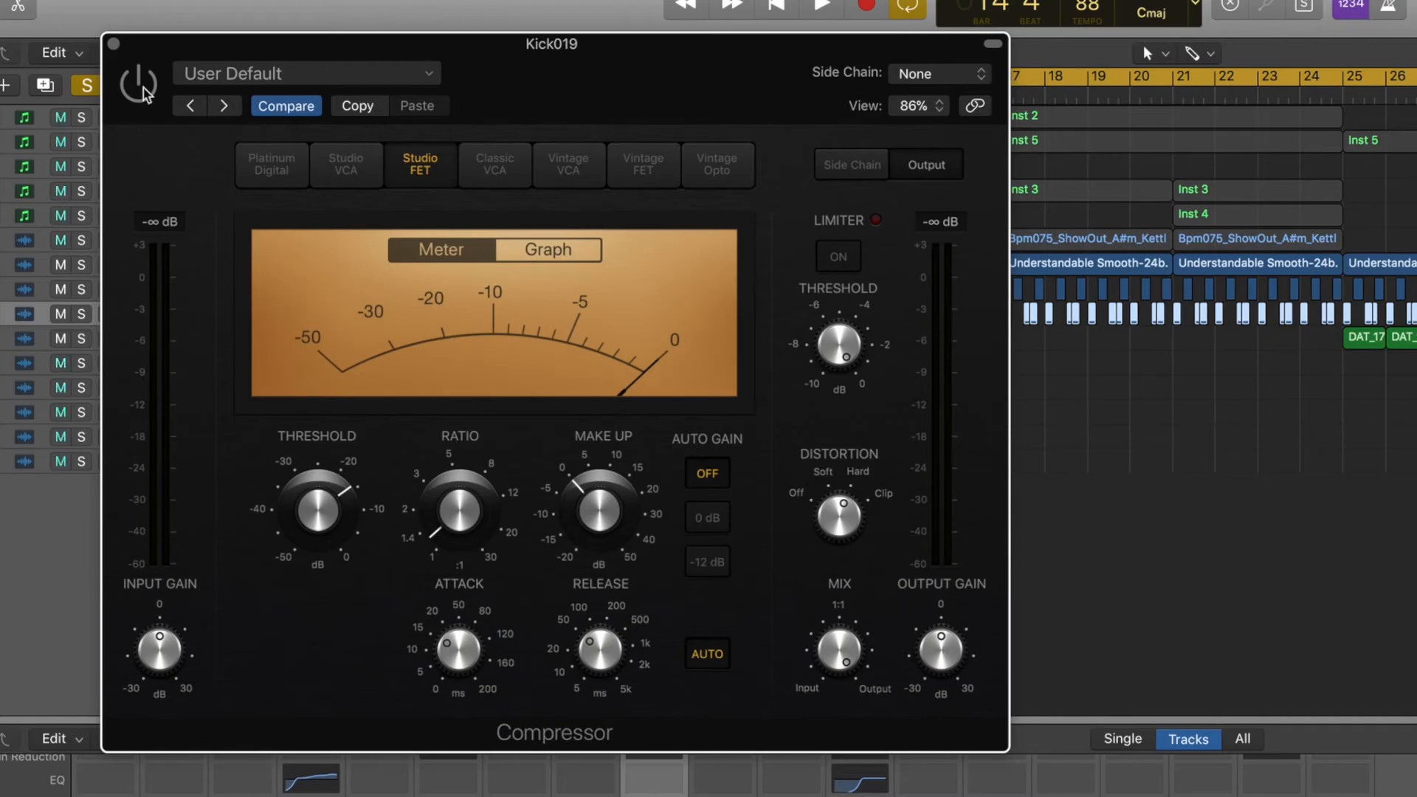
key(space)
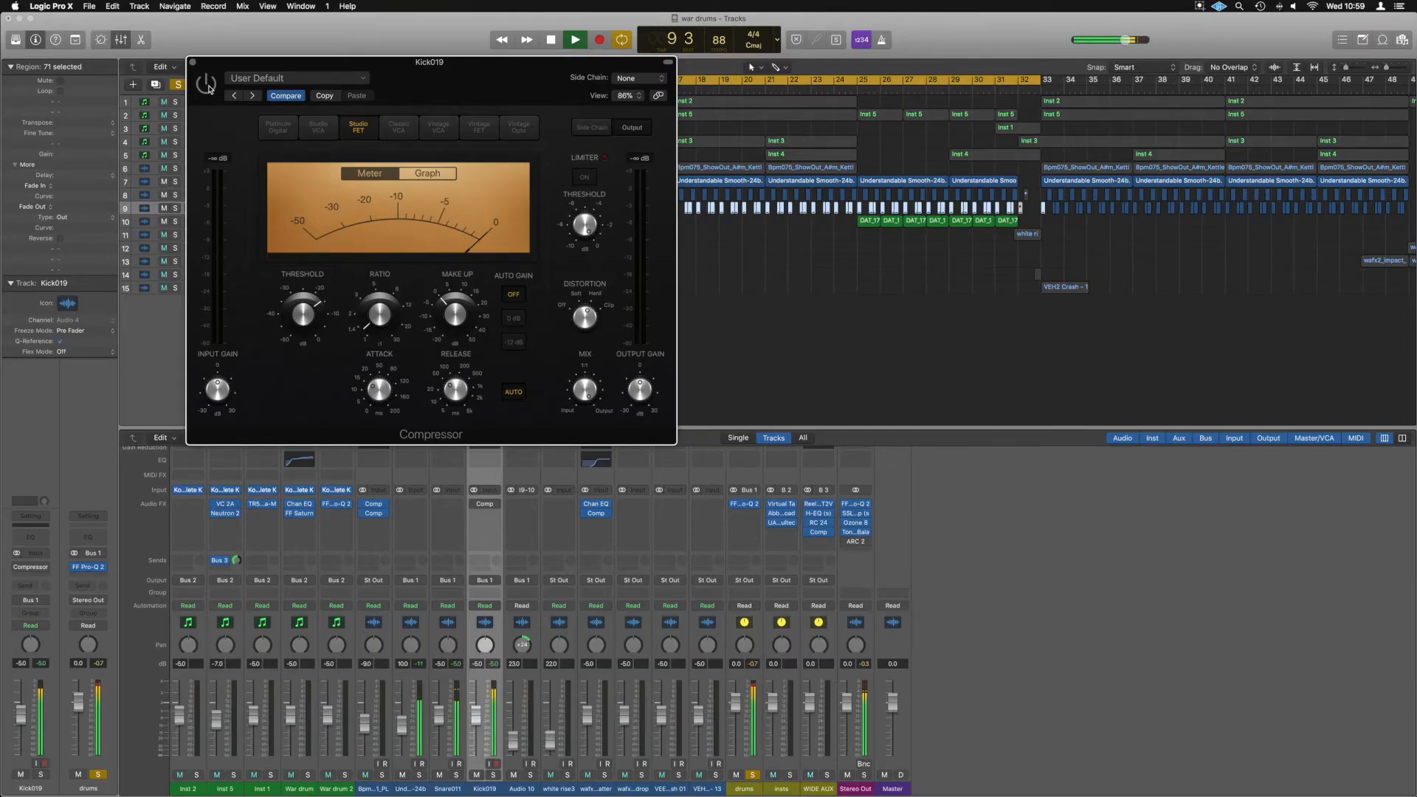
click(209, 87)
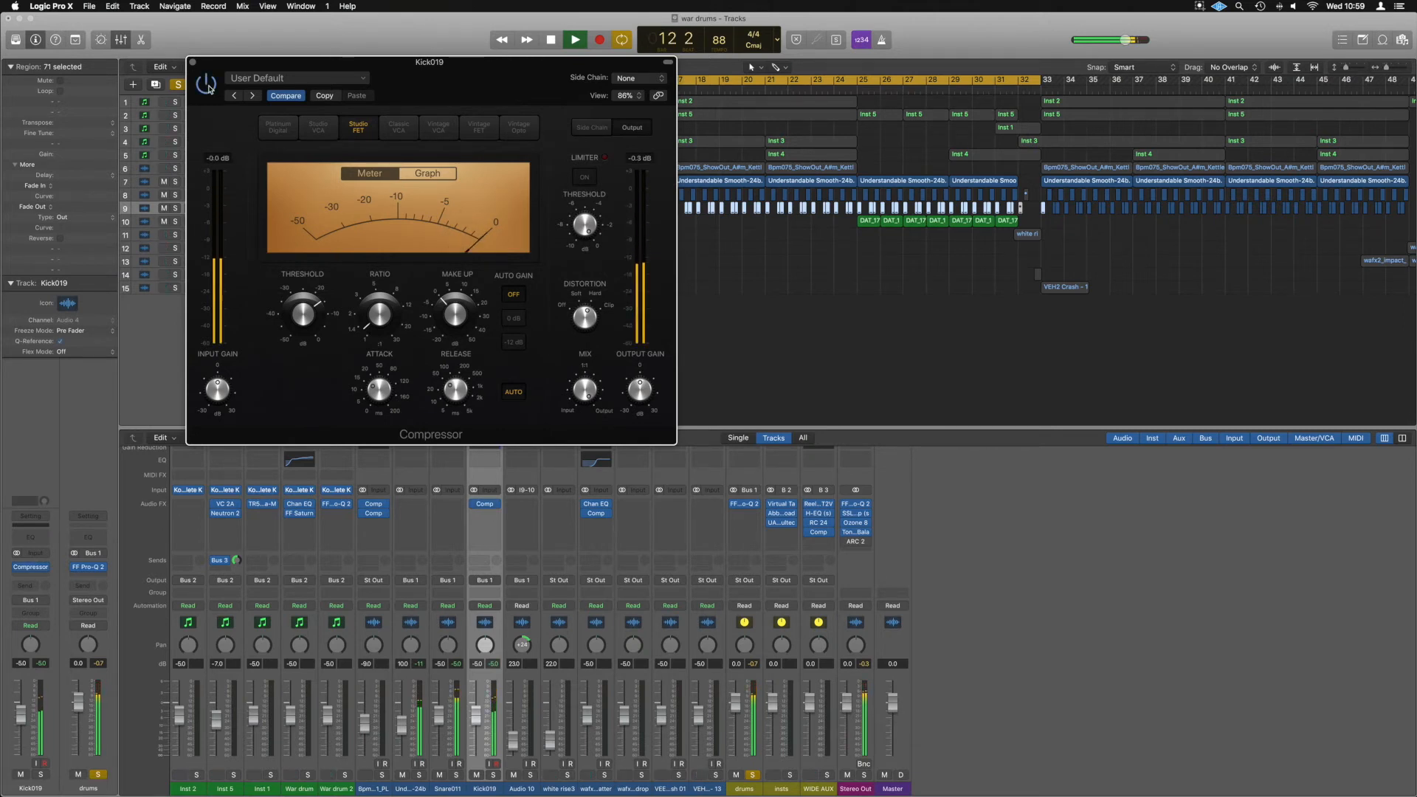
- Replay the soloed drums with the kick compressor enabled, and unsolo the drums bus to play the full mix
key(space)
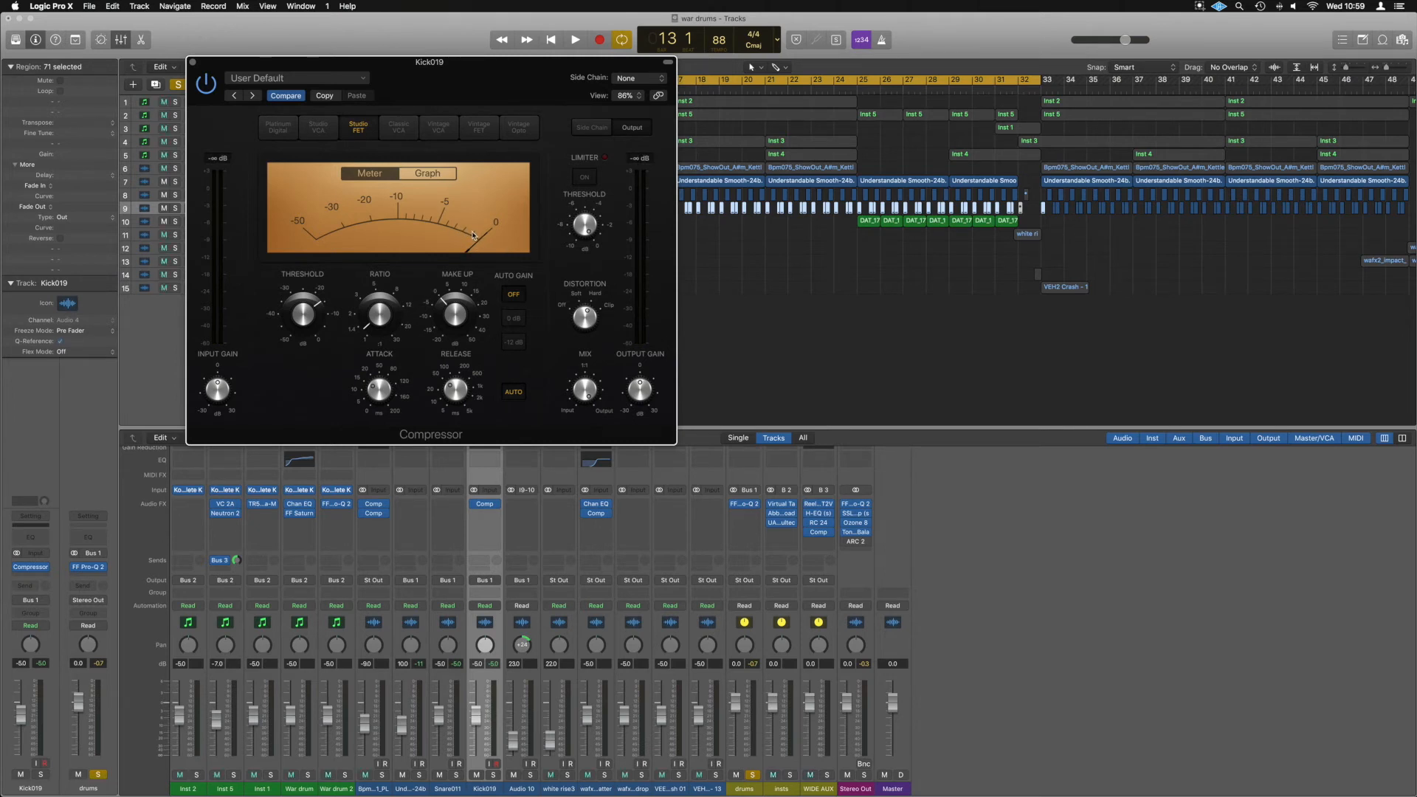
key(space)
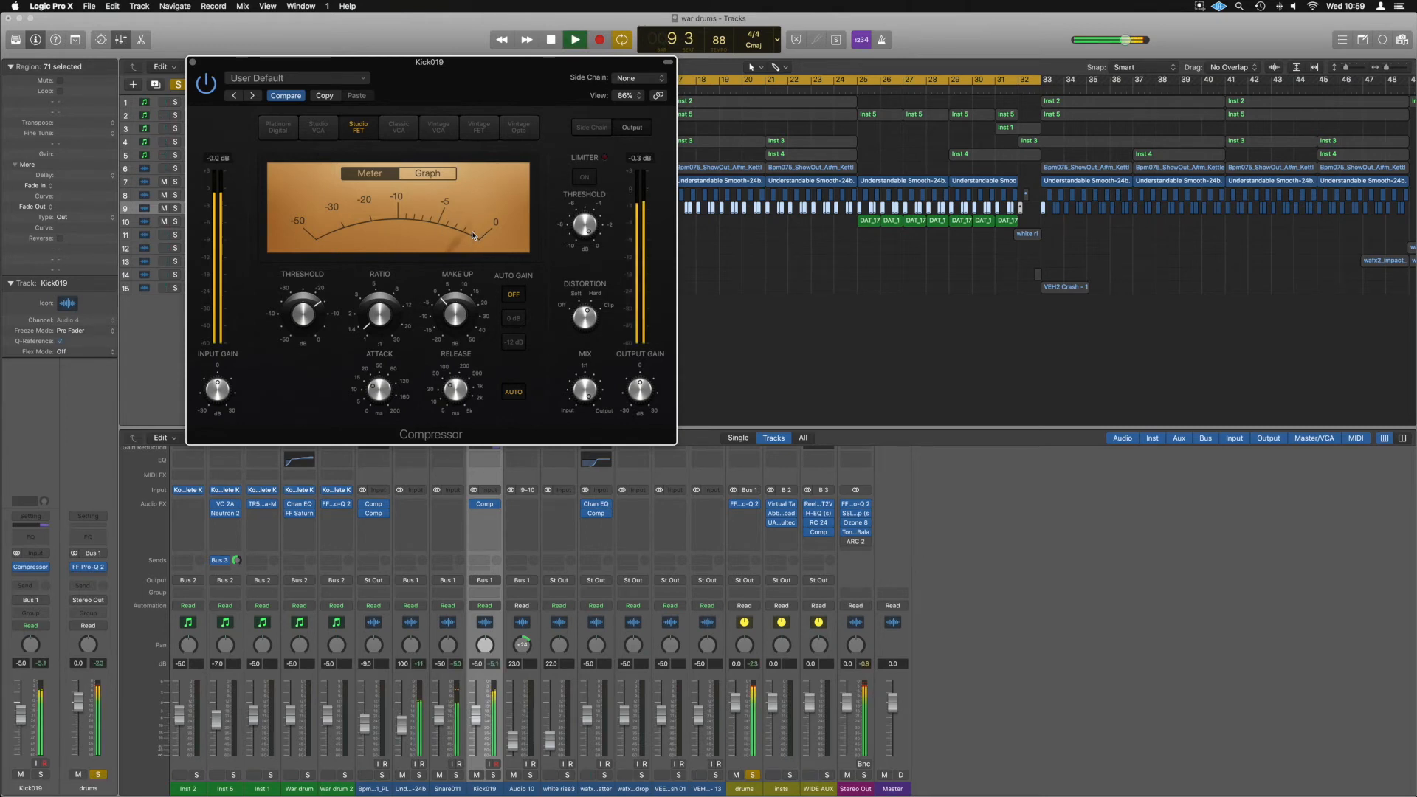
key(space)
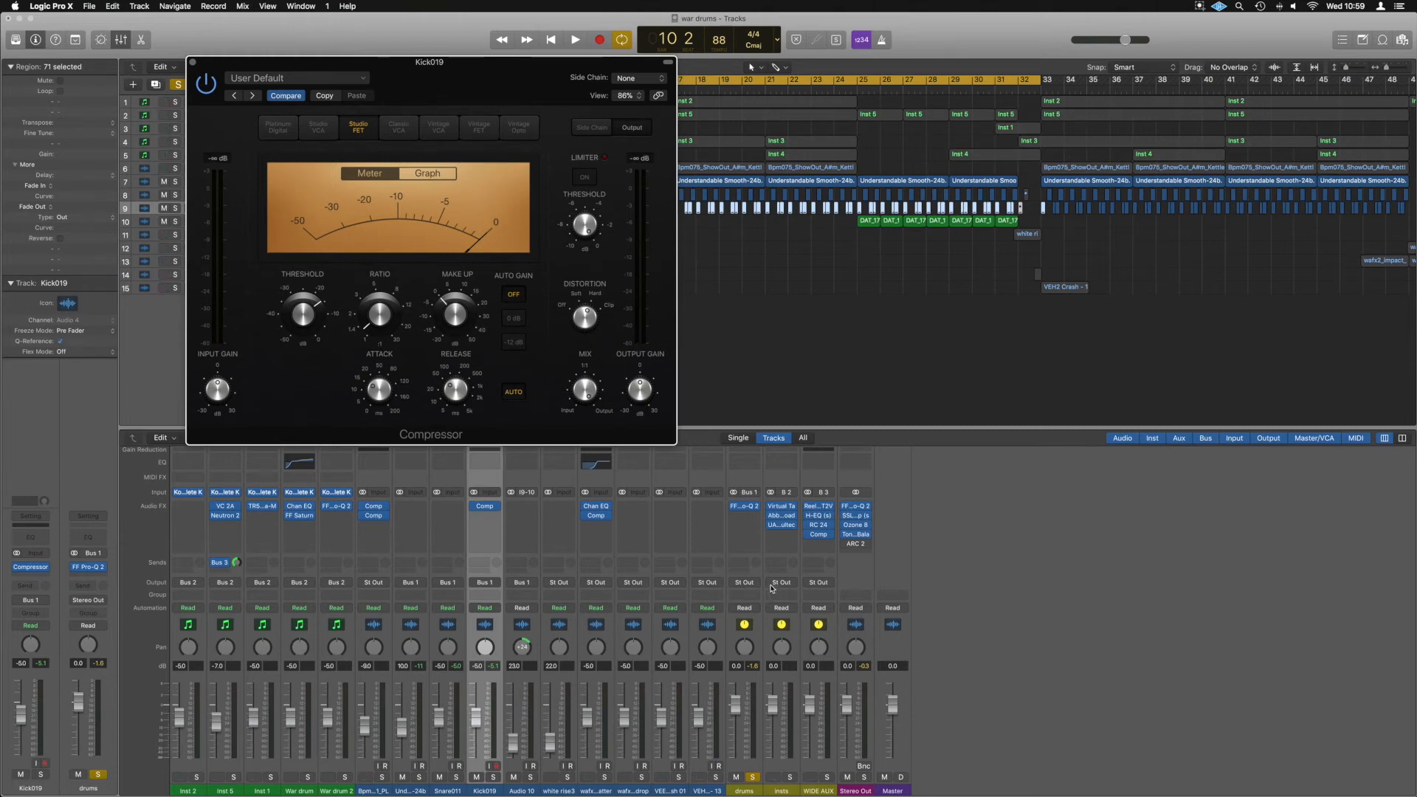
click(753, 777)
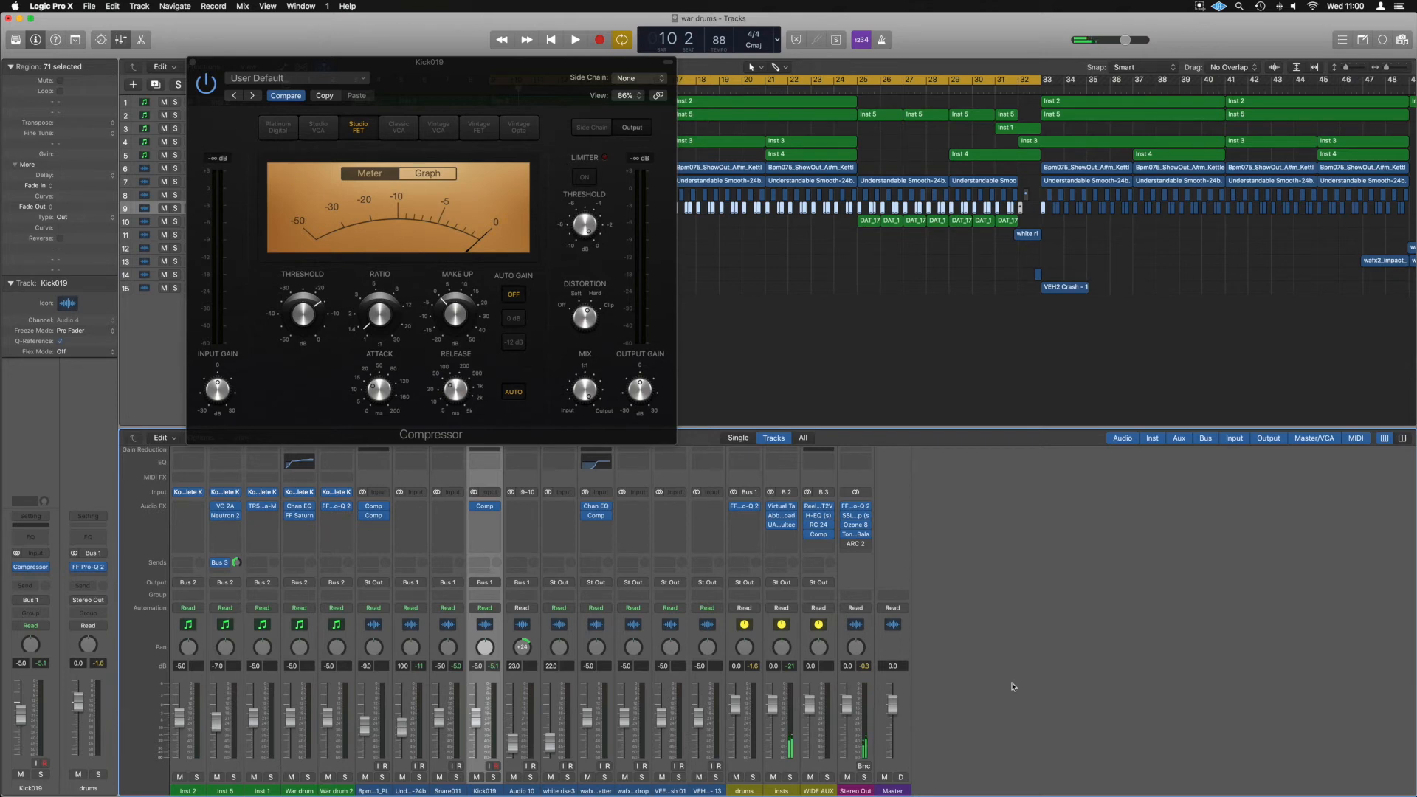
key(space)
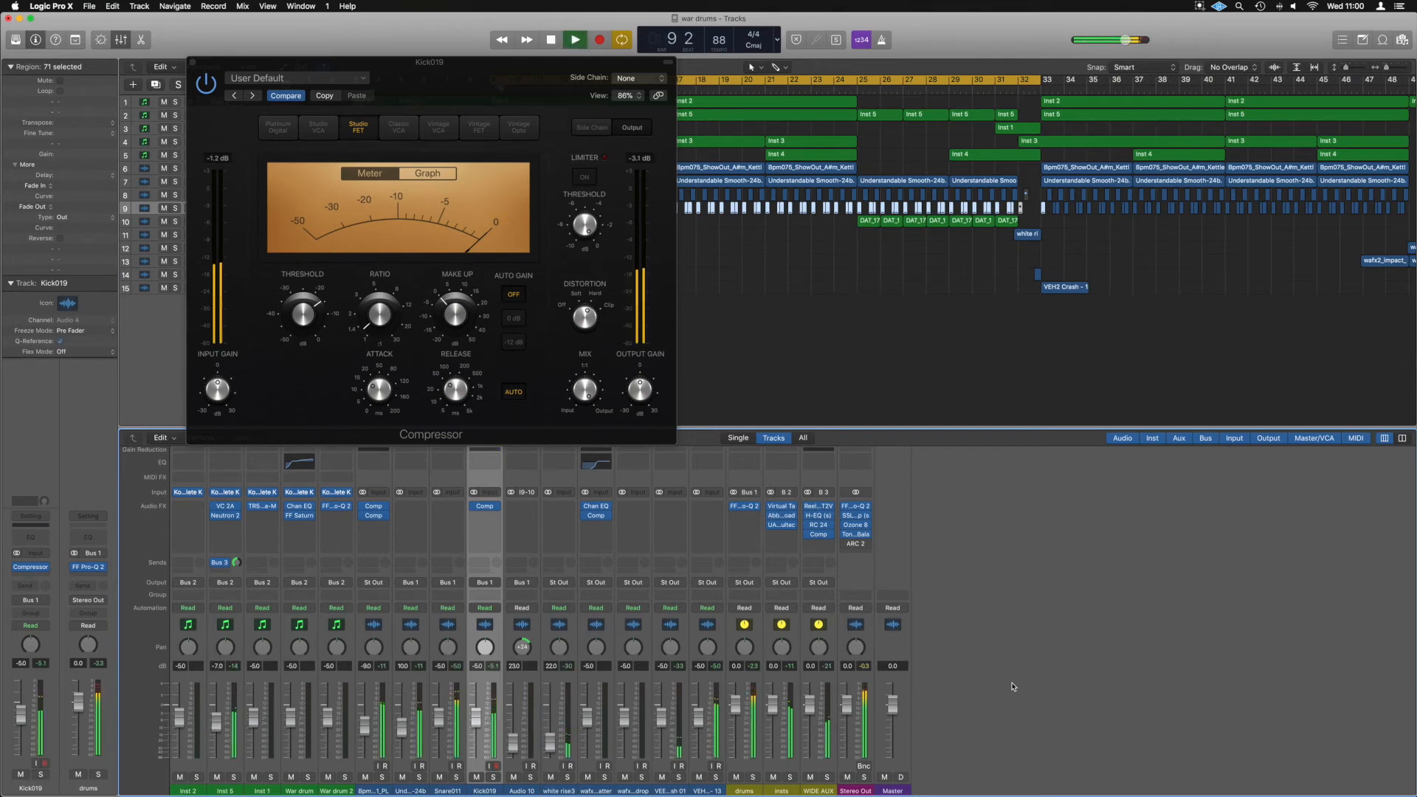
- Insert a Compressor after the Pro-Q 2 on the drums bus and switch it to the Studio FET model
scroll(741, 480, up, 2)
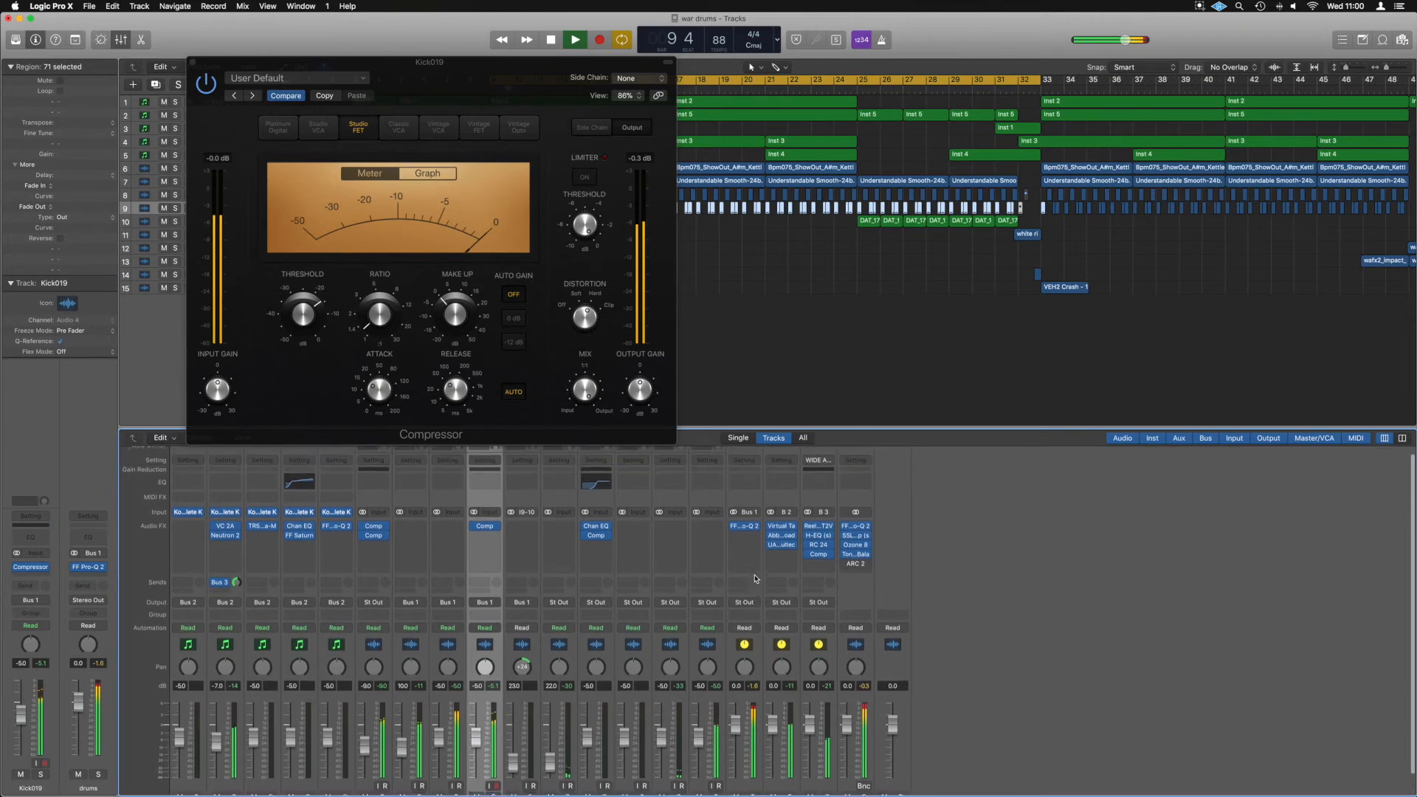
click(741, 478)
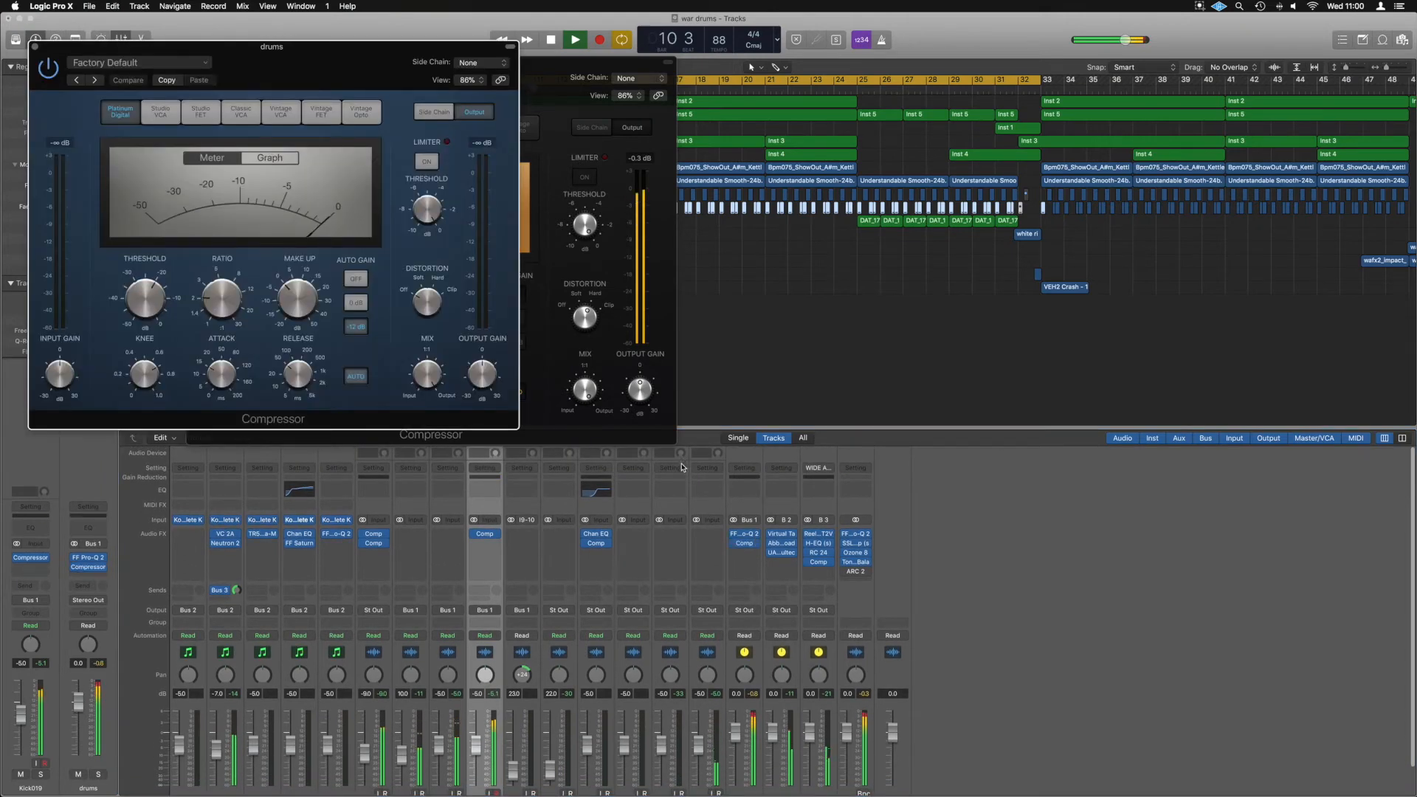
click(197, 112)
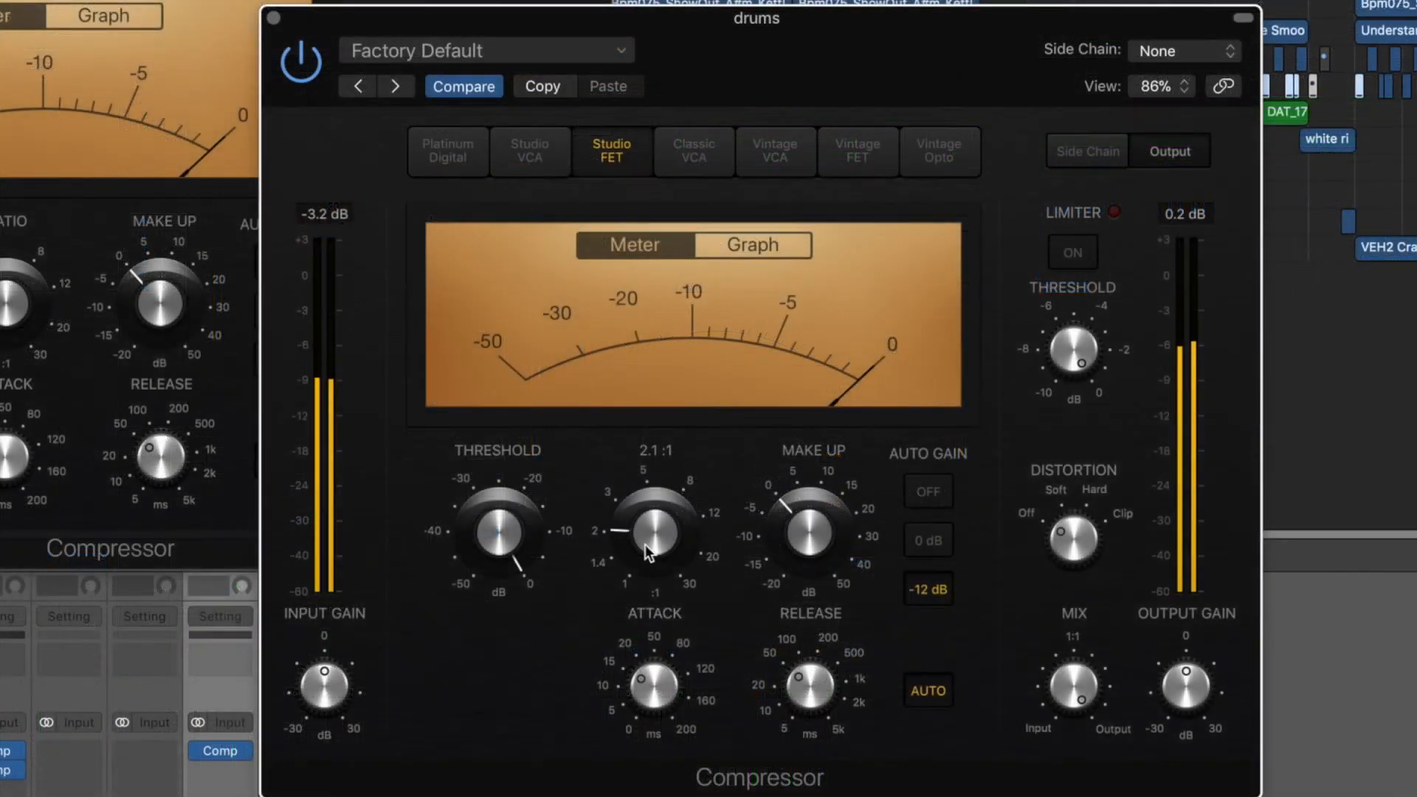
- Set the drums compressor's ratio to 1.5:1 and threshold to about -5 dB, with Auto Gain off and distortion at Soft
drag(645, 545, 643, 571)
drag(485, 576, 520, 546)
click(928, 492)
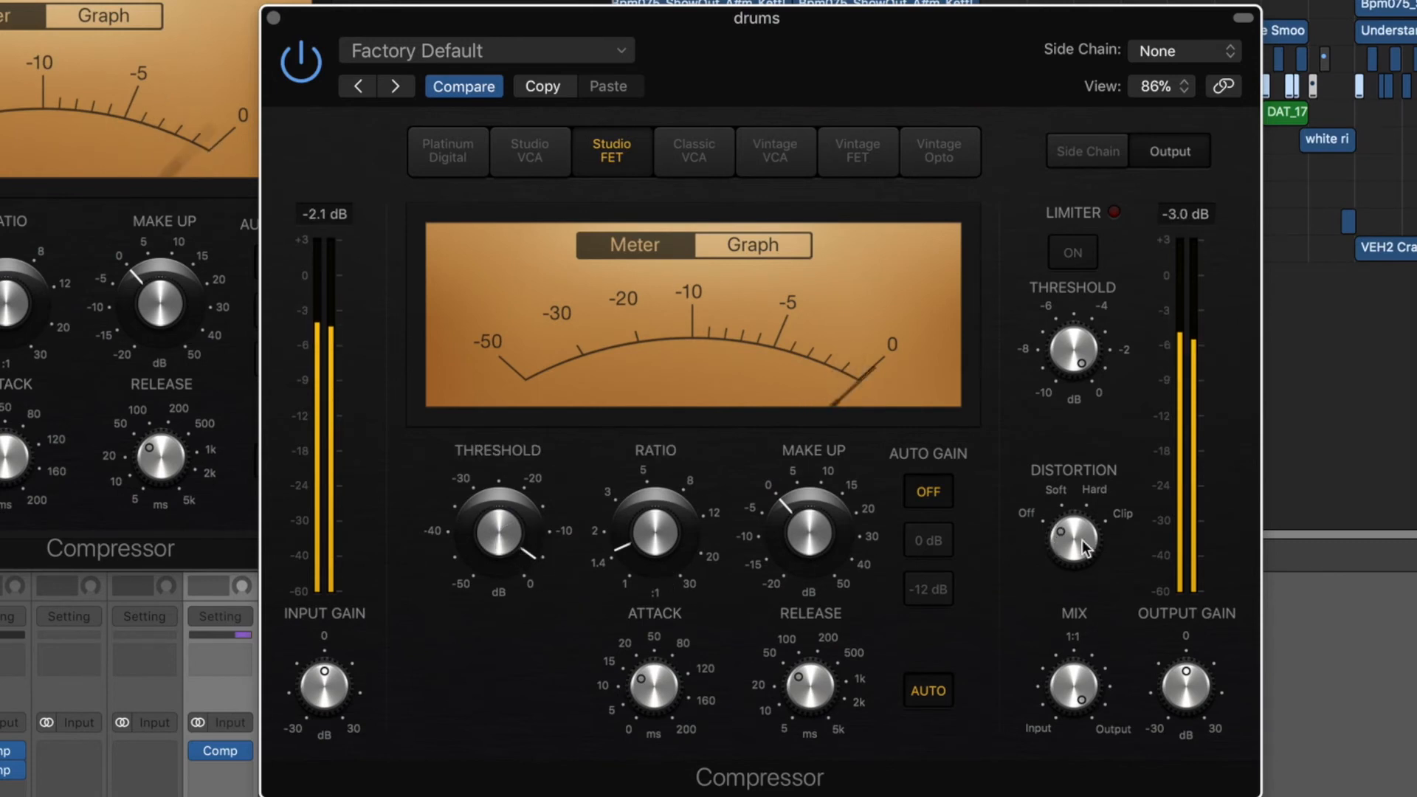
drag(1074, 543, 1077, 529)
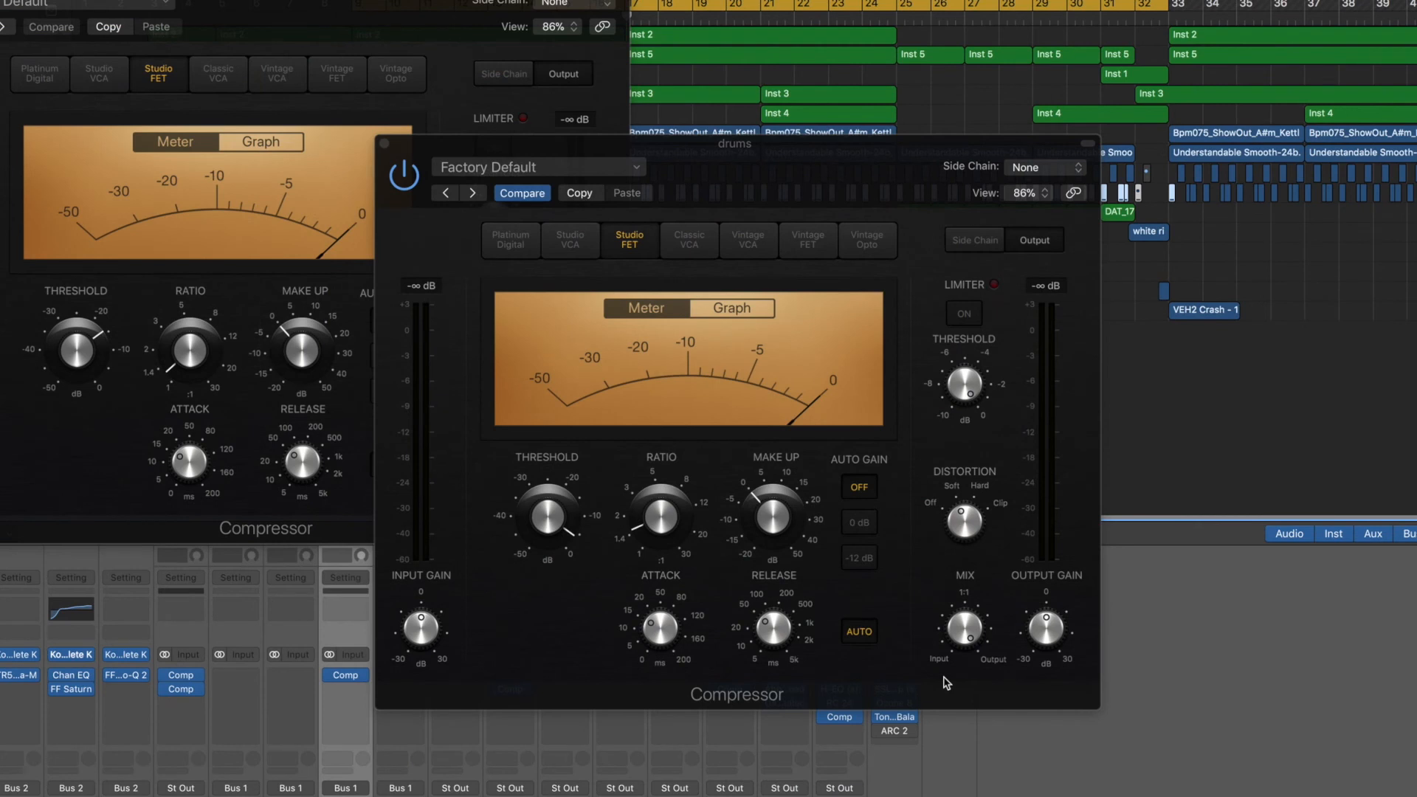
- Compare the full mix with the drums compressor bypassed and raise its ratio slightly above 1.5:1
drag(902, 168, 566, 77)
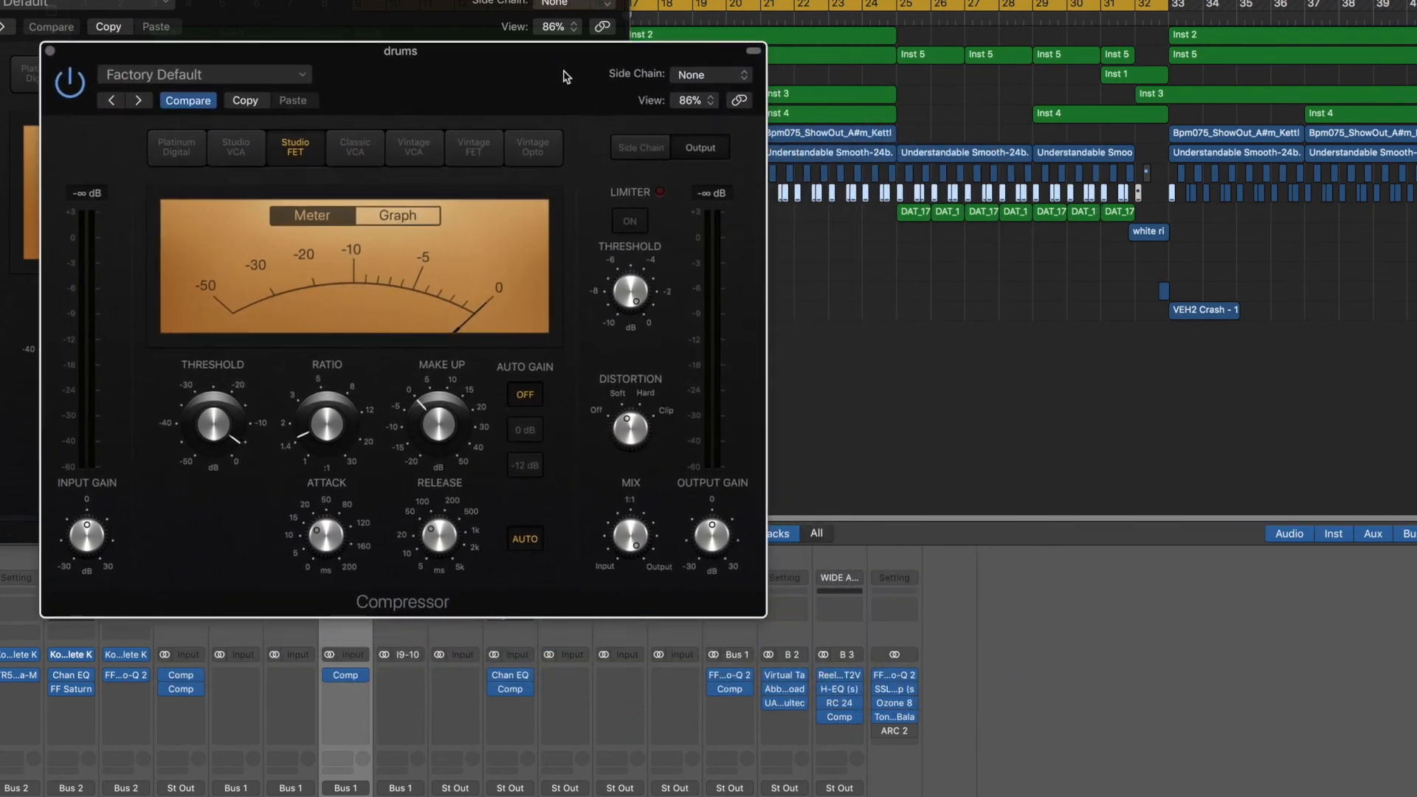
click(73, 95)
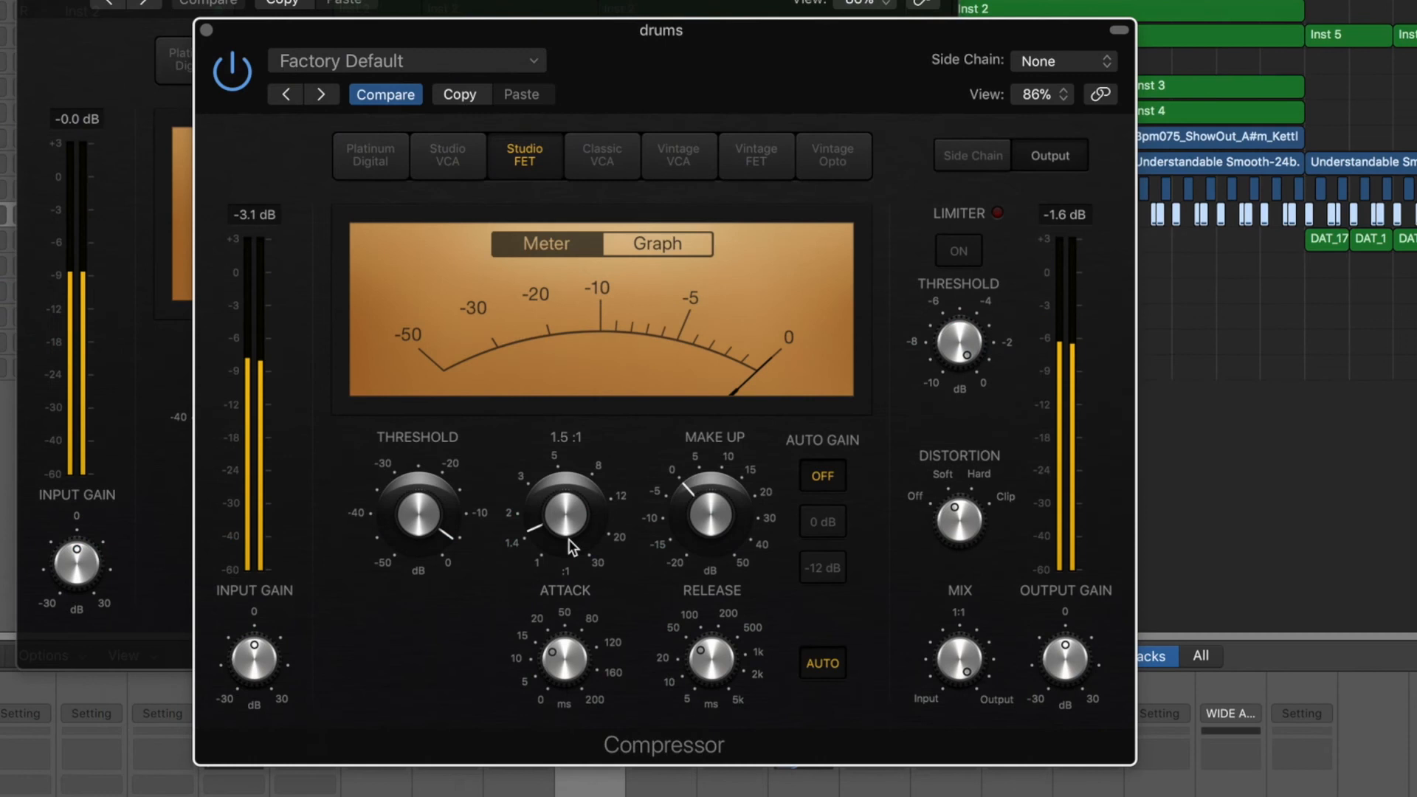
click(569, 538)
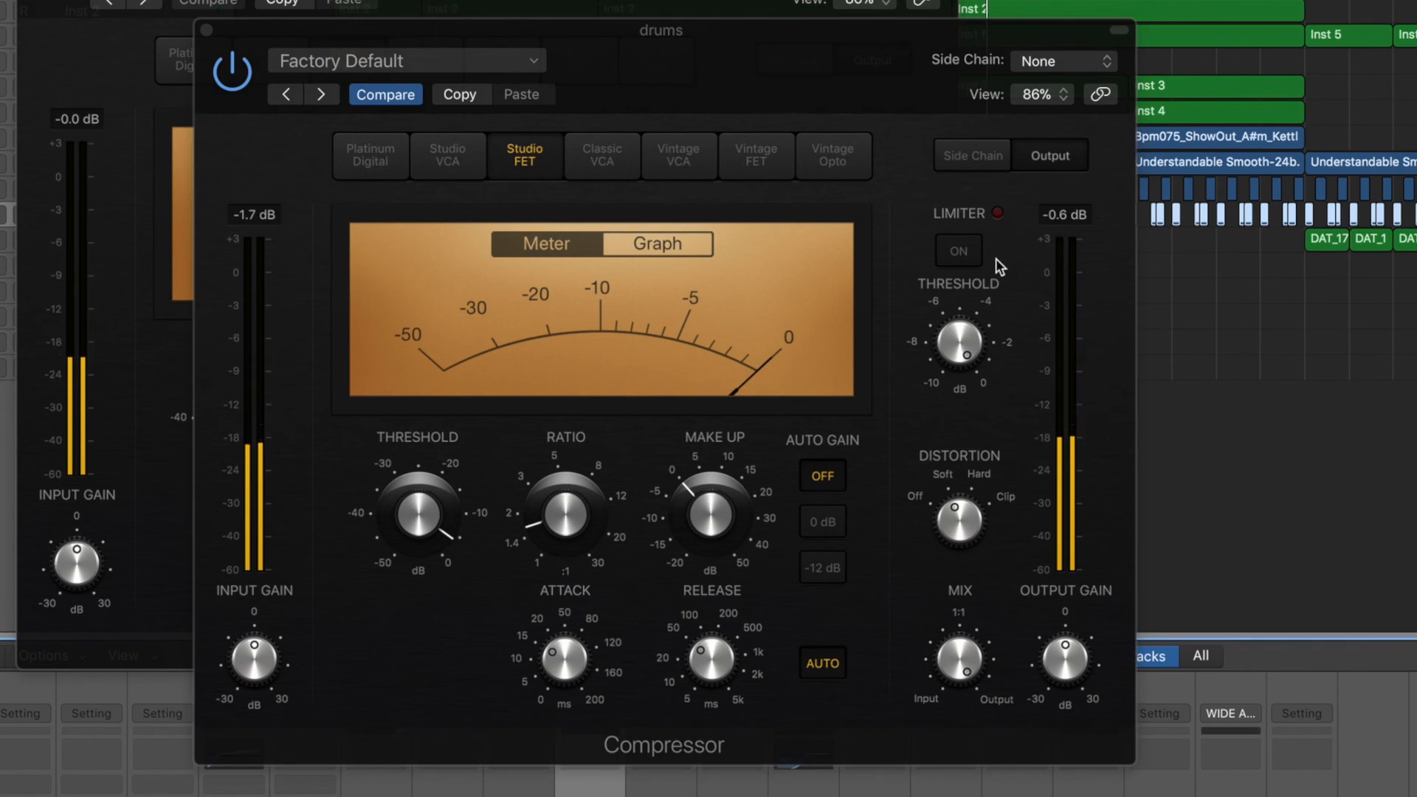
- Bypass and re-enable the drums compressor to compare its effect, stop playback and close its window
click(249, 79)
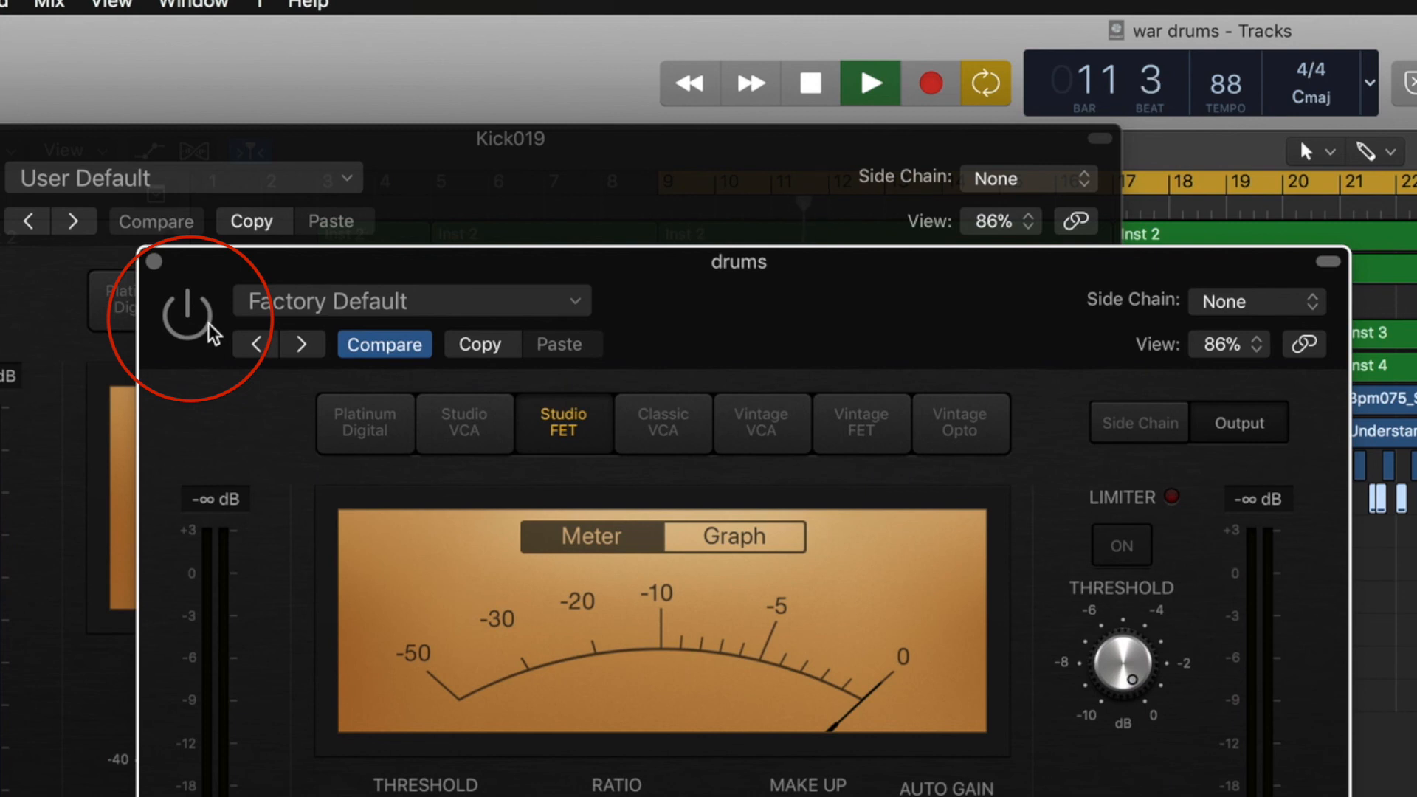
click(209, 326)
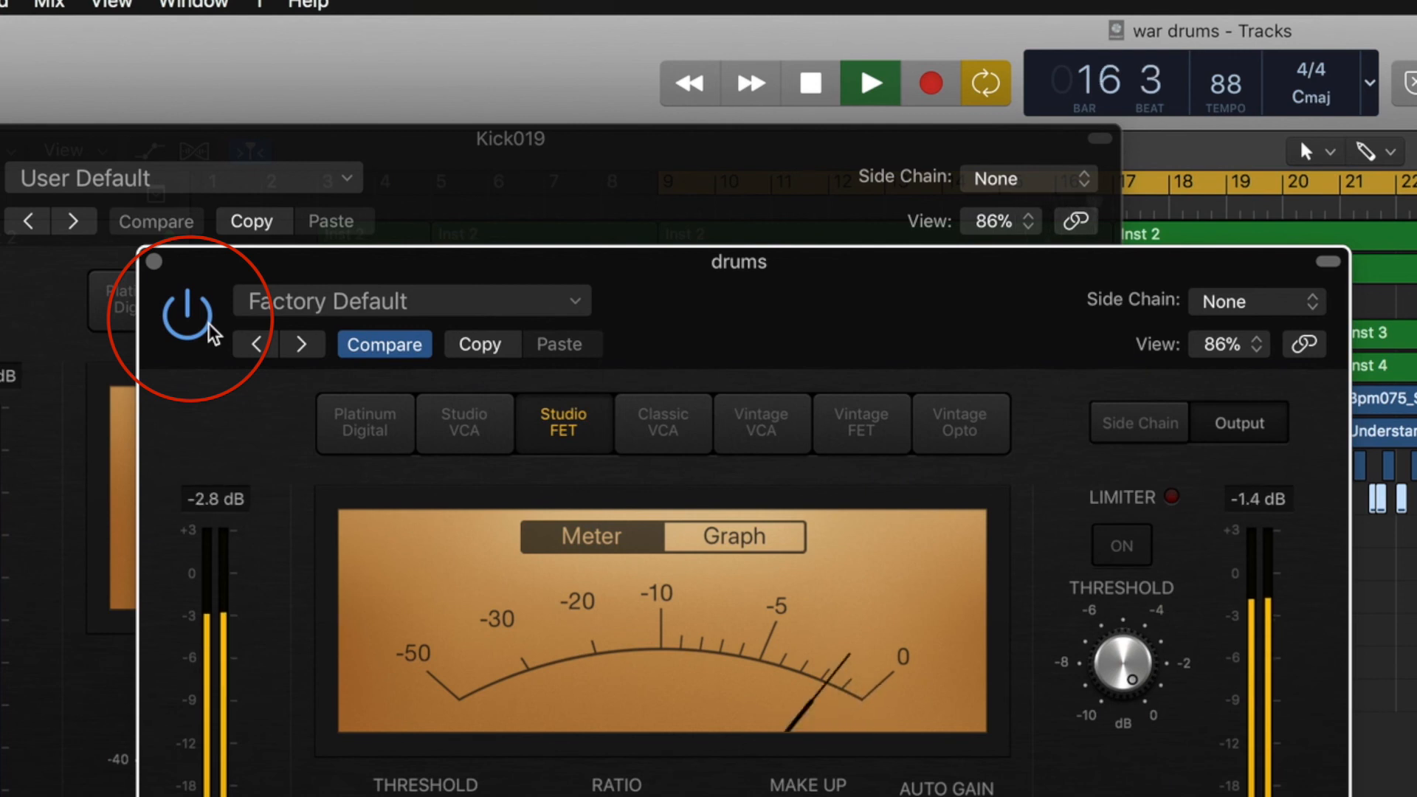
key(space)
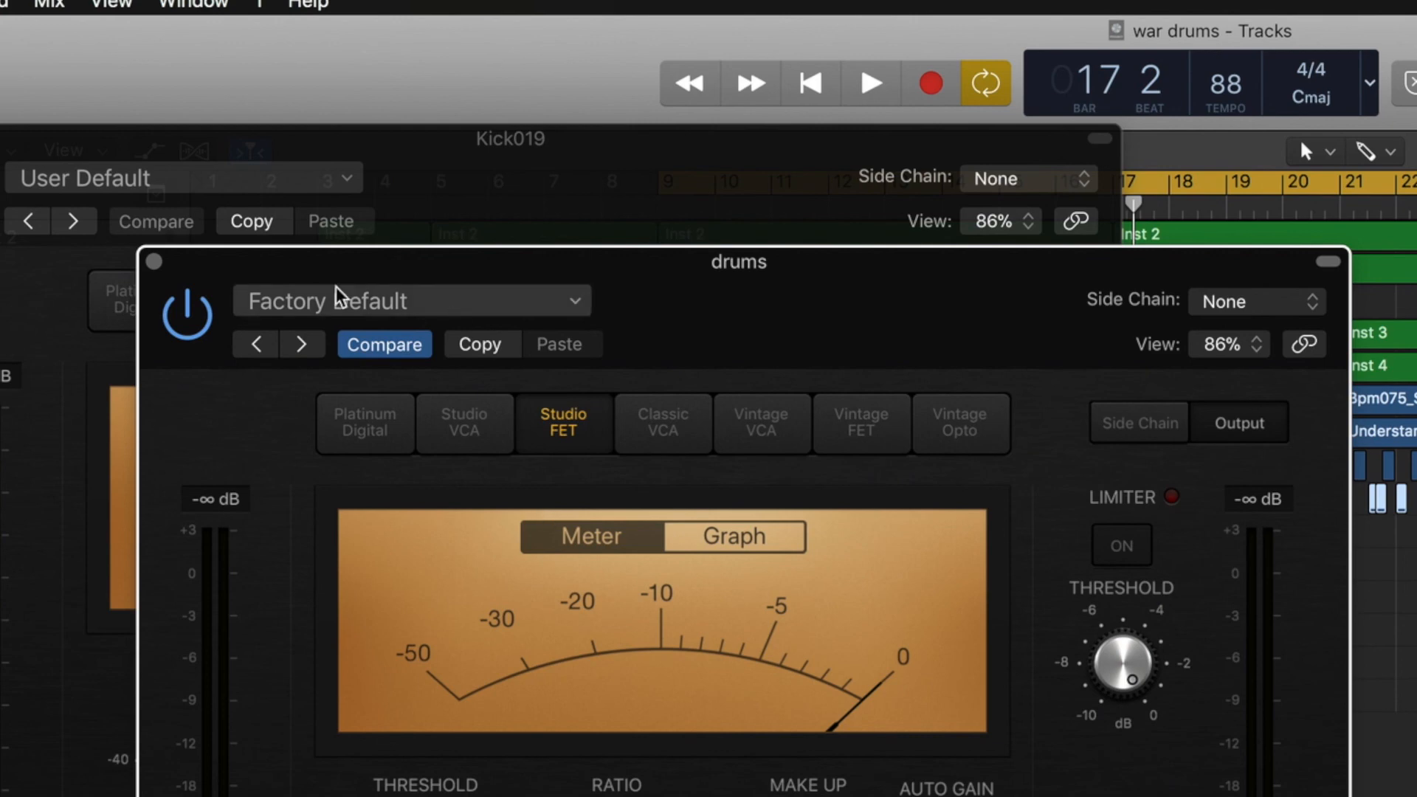
click(153, 261)
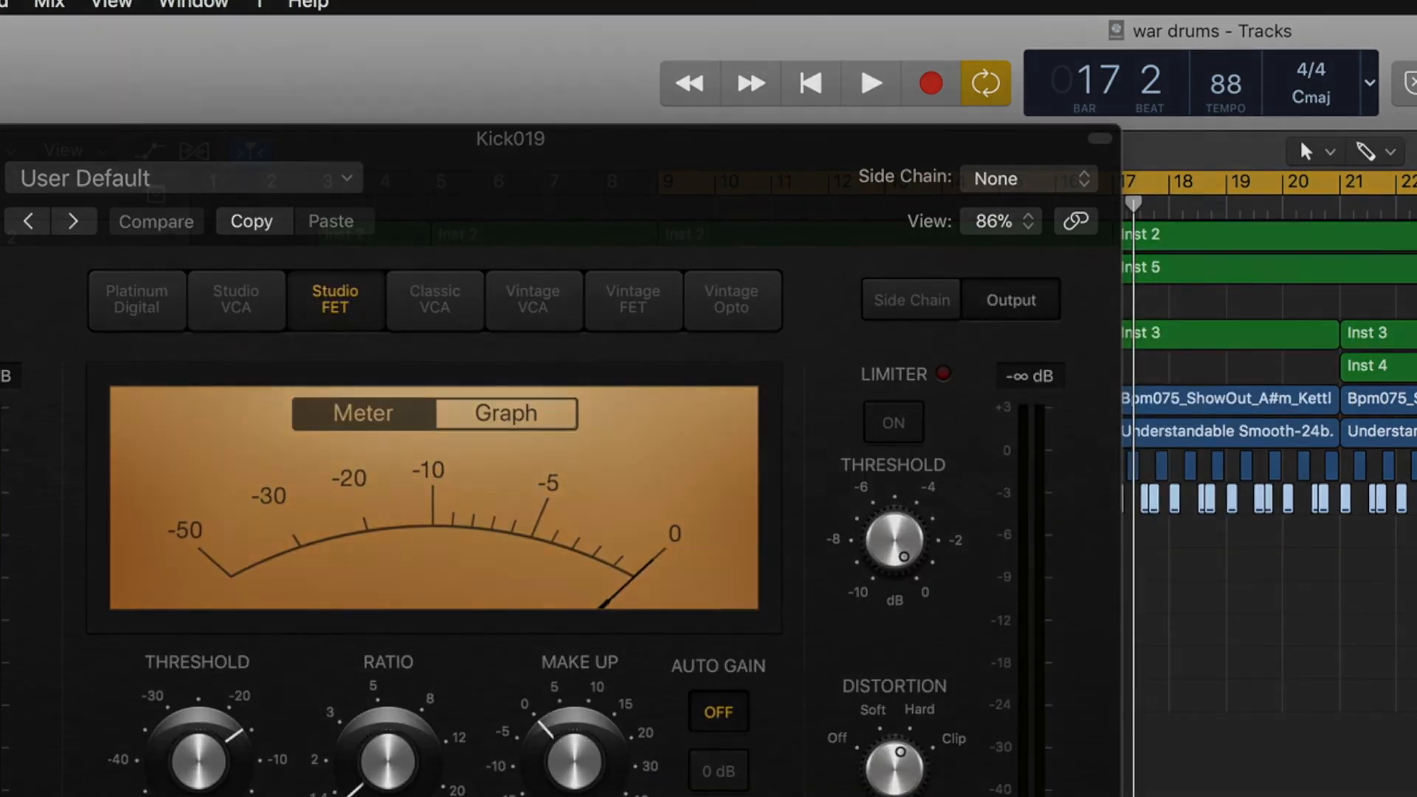